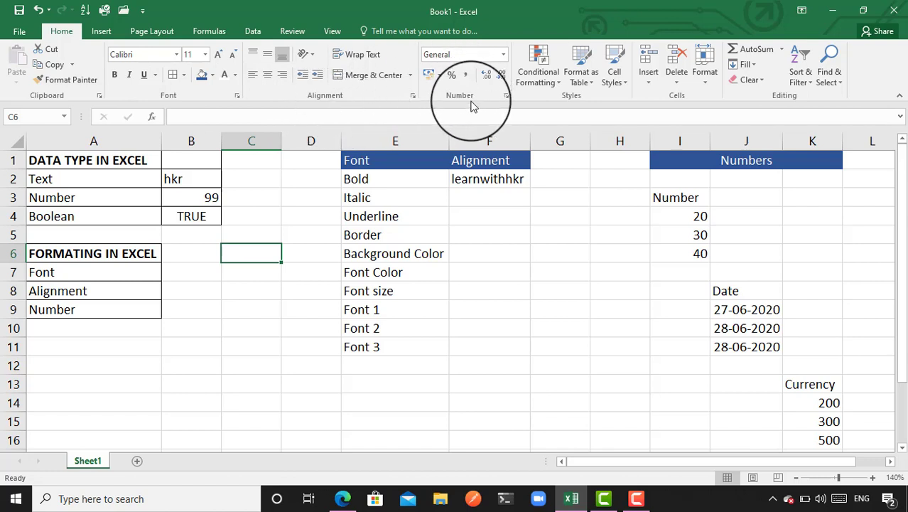
Make the word Bold in E2 bold, toggling the formatting with Ctrl+B
key("Down")
key("Down")
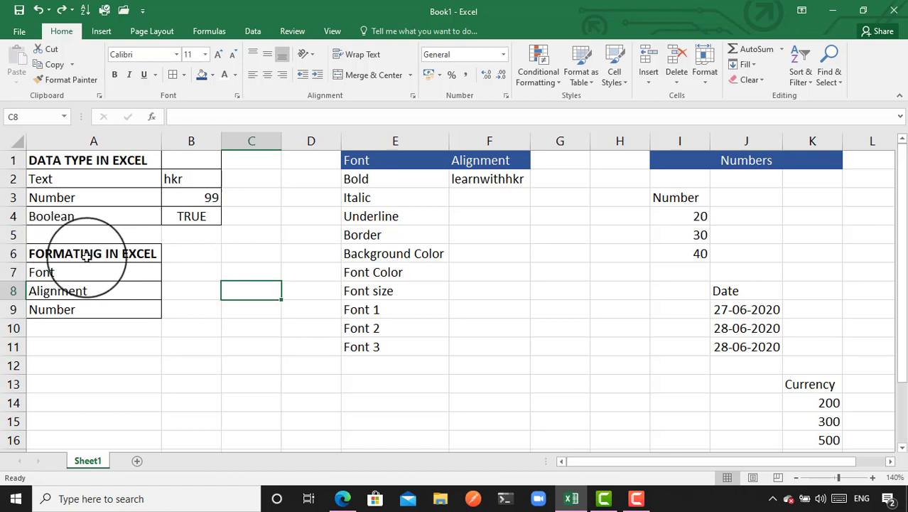
left_click(376, 181)
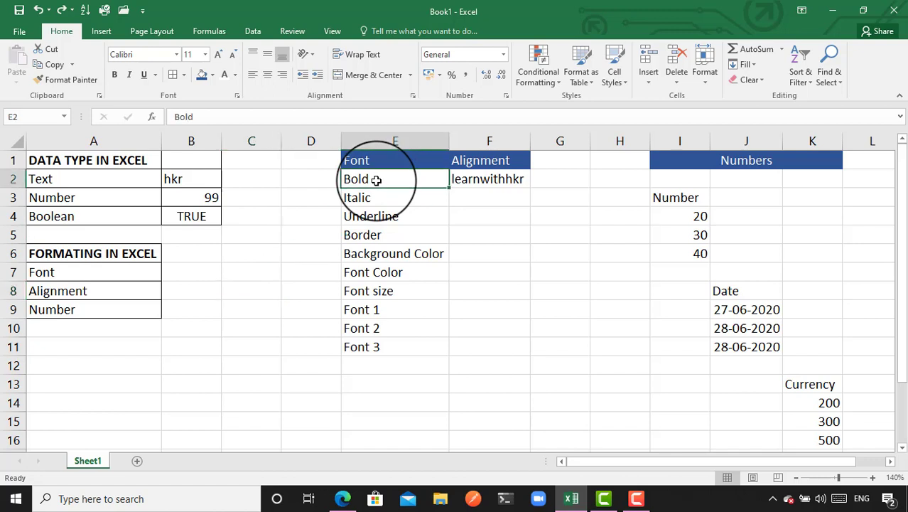
left_click(114, 76)
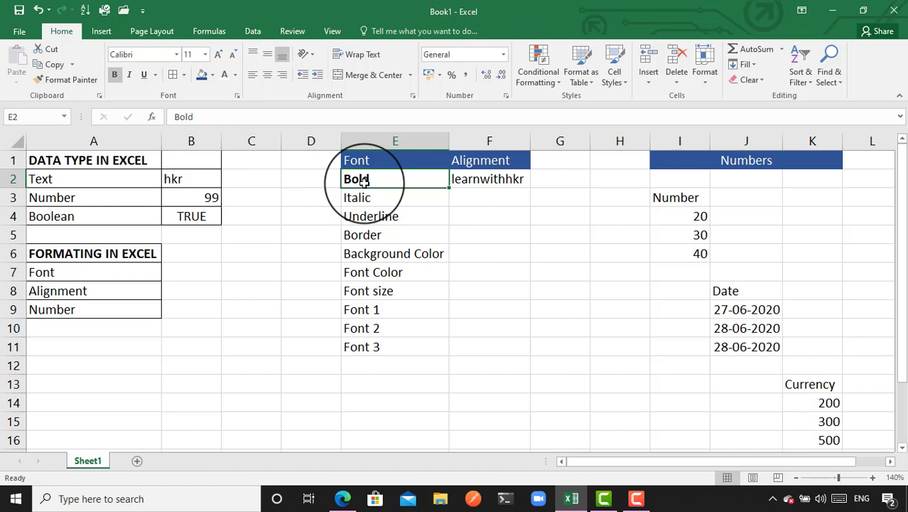
key("ctrl+b")
key("ctrl+b")
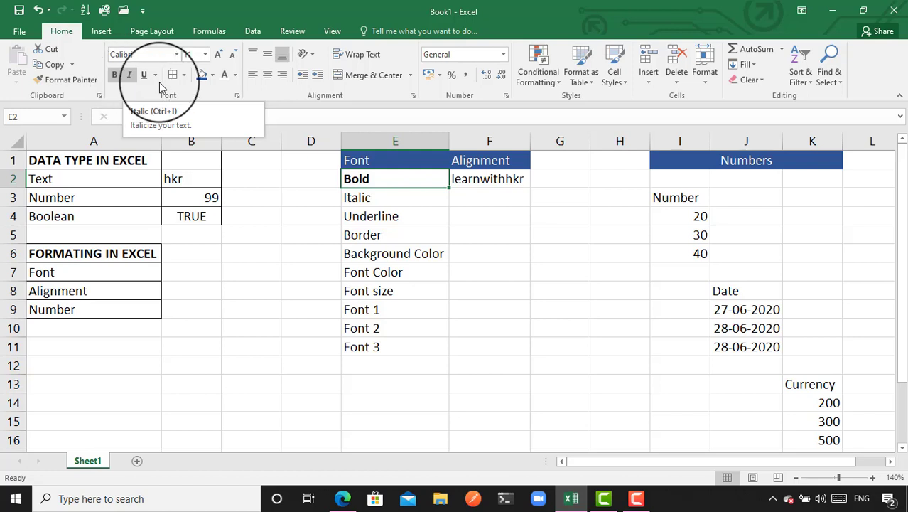
Italicise the word Italic in E3, toggling italic off and back on
left_click(394, 194)
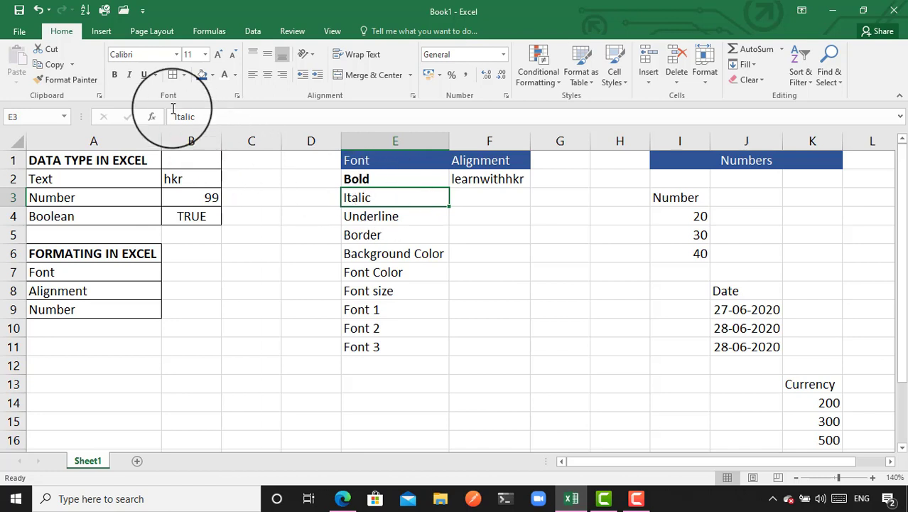
left_click(128, 74)
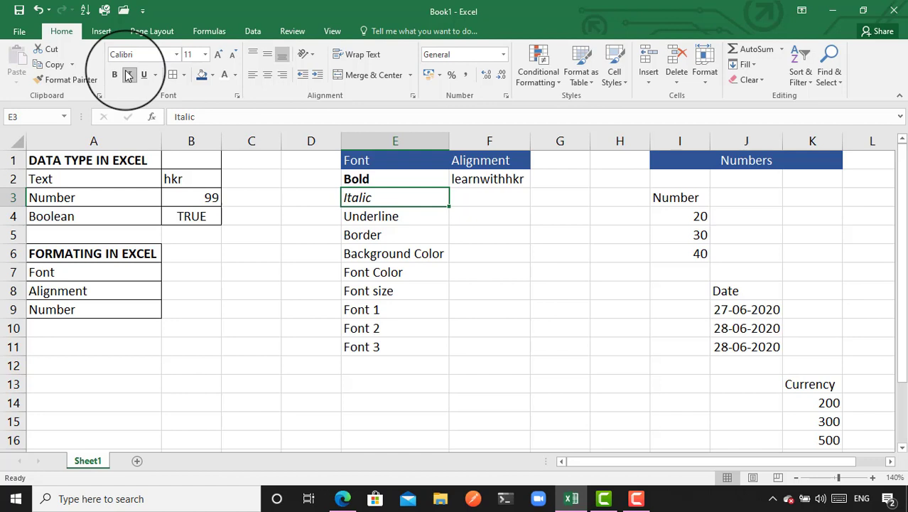
left_click(128, 75)
left_click(128, 75)
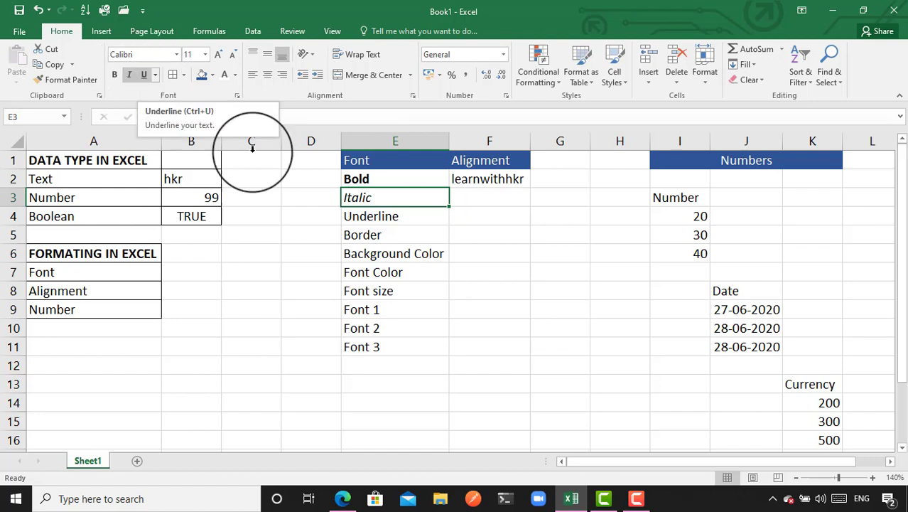
Underline the word Underline in E4, toggling it off and on with Ctrl+U
left_click(390, 216)
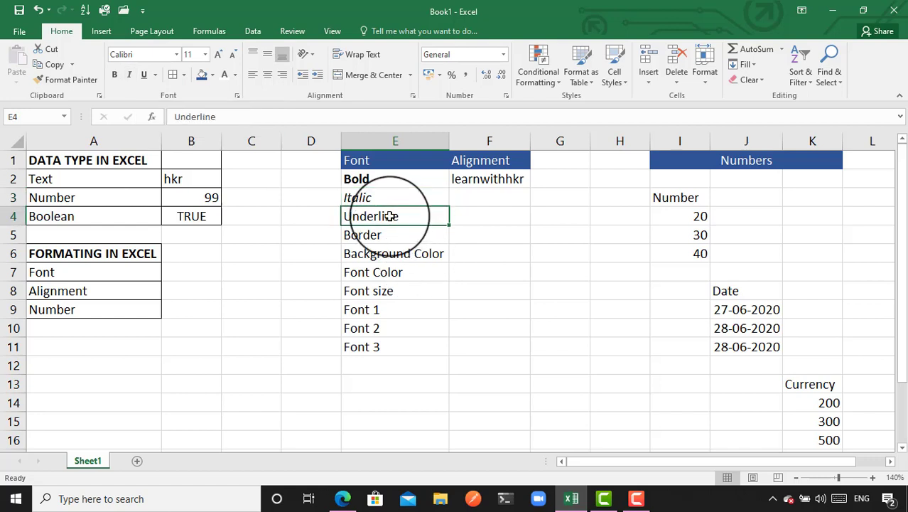
left_click(145, 77)
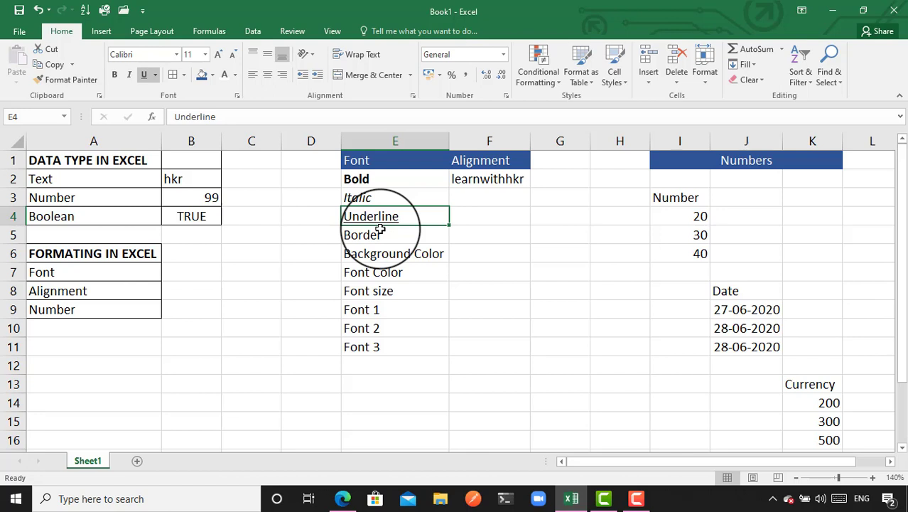
key("ctrl+u")
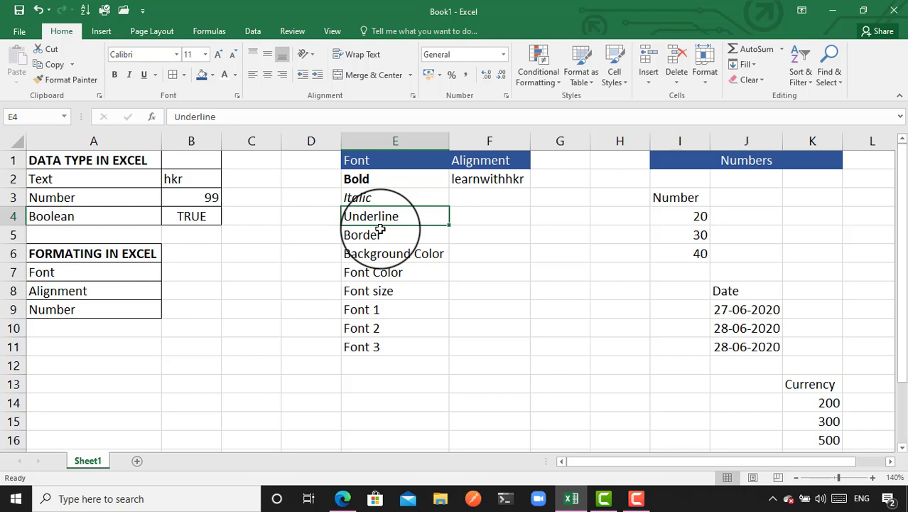
key("ctrl+u")
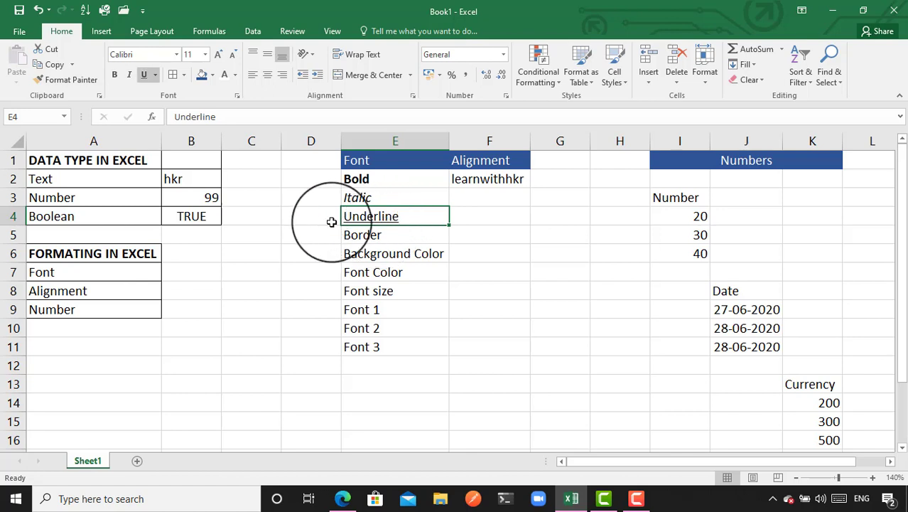
Put All Borders around the Border cell E5
left_click(373, 242)
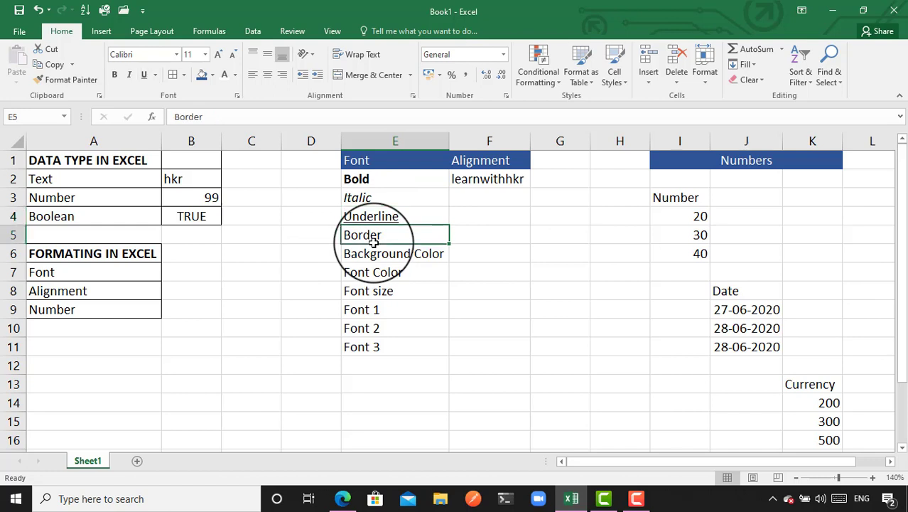
left_click(184, 75)
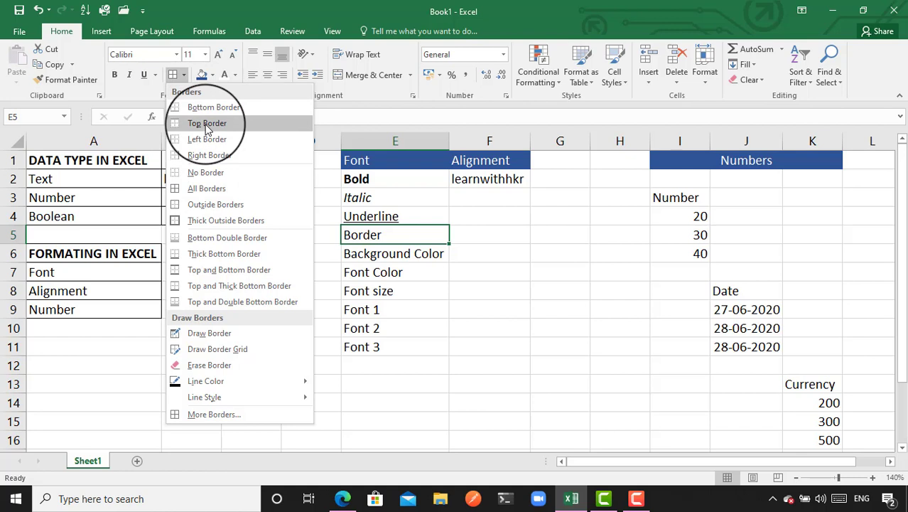
left_click(213, 189)
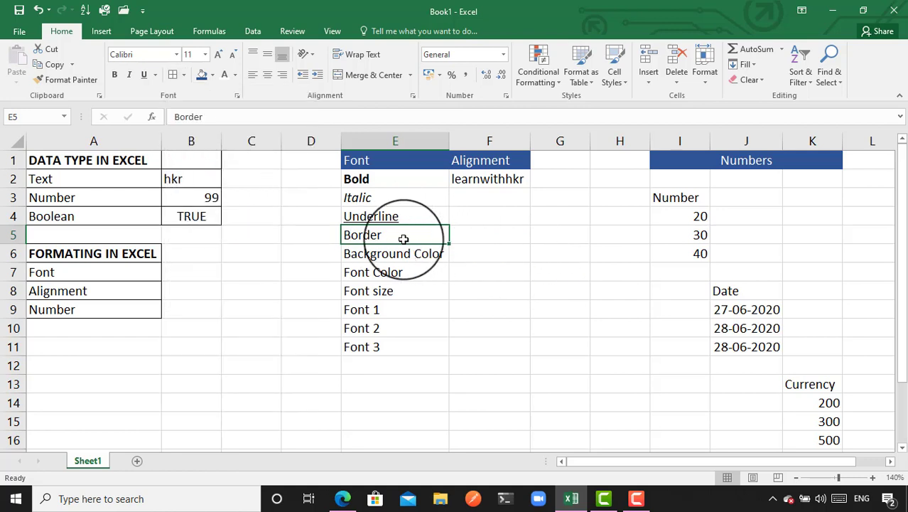
left_click(508, 239)
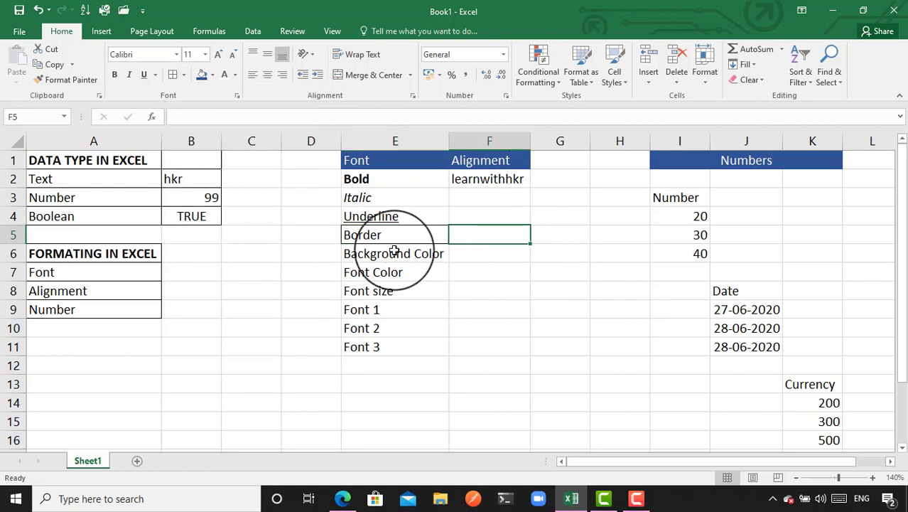
left_click(544, 285)
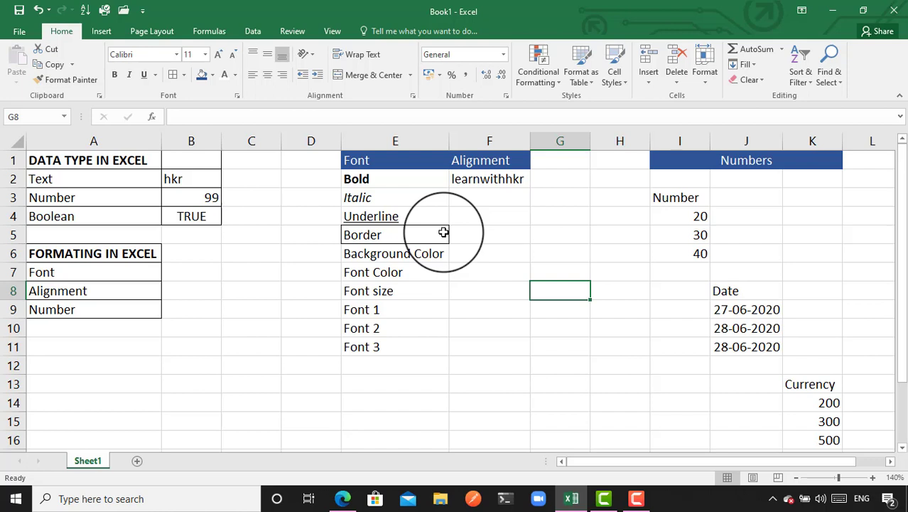
Add borders to the empty range A11:D14, then undo them with Ctrl+Z
left_click_drag(74, 341, 287, 405)
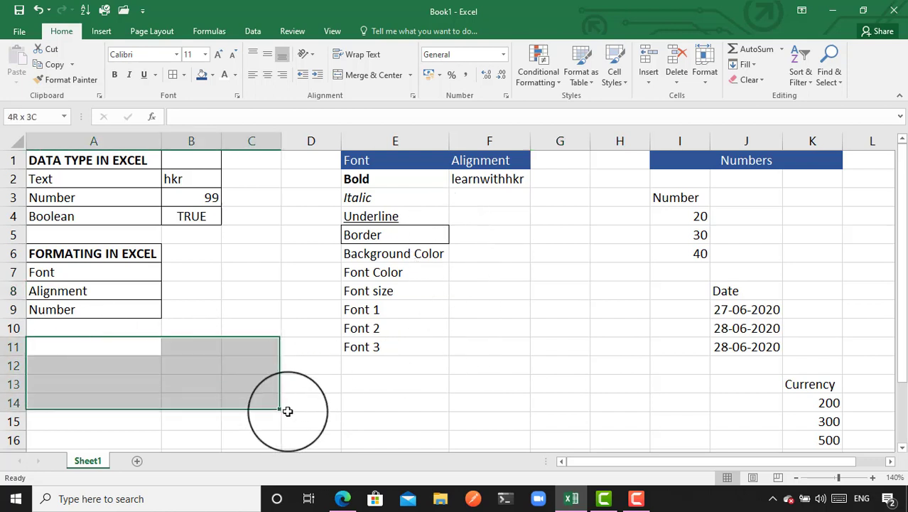
left_click(174, 75)
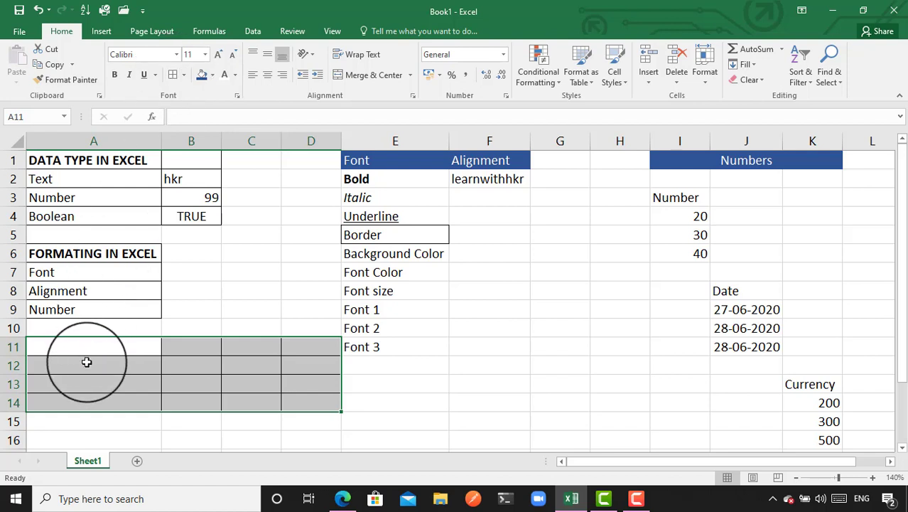
left_click(214, 307)
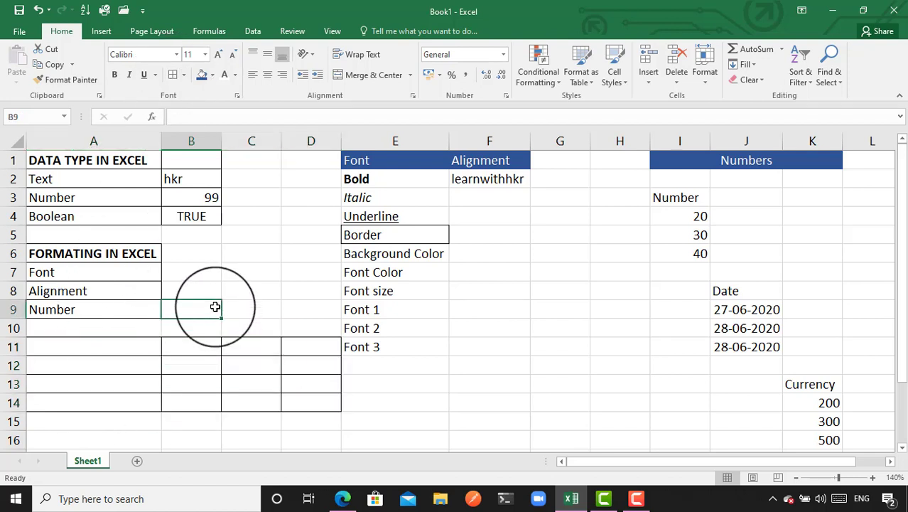
key("ctrl+z")
left_click(215, 306)
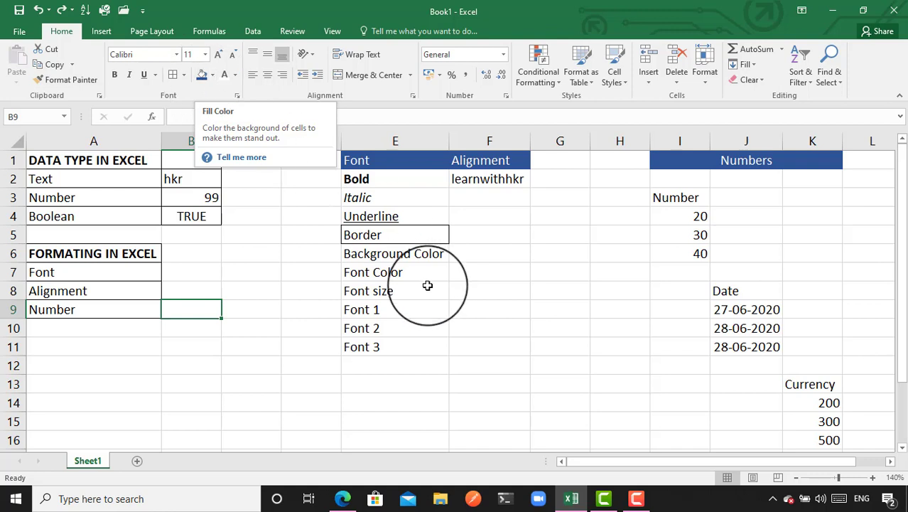
Fill E6 with yellow and make the Font Color text in E7 red
left_click(383, 253)
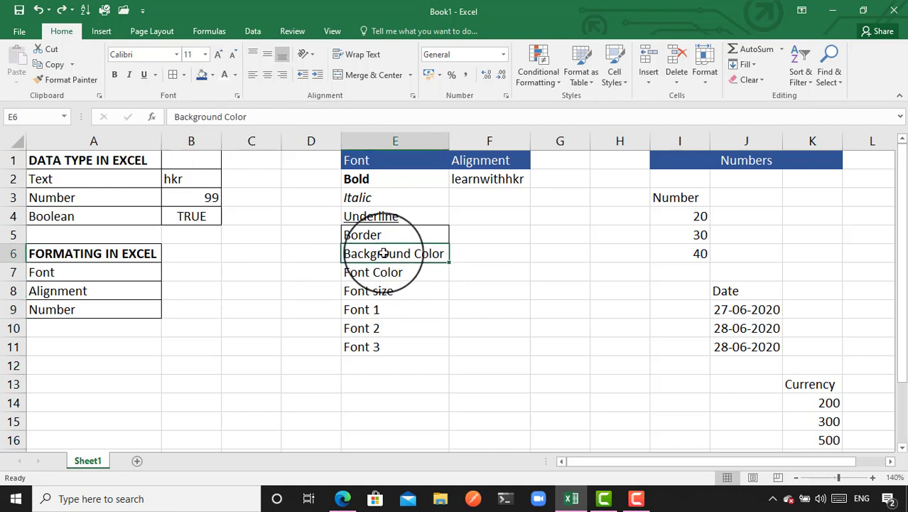
left_click(213, 75)
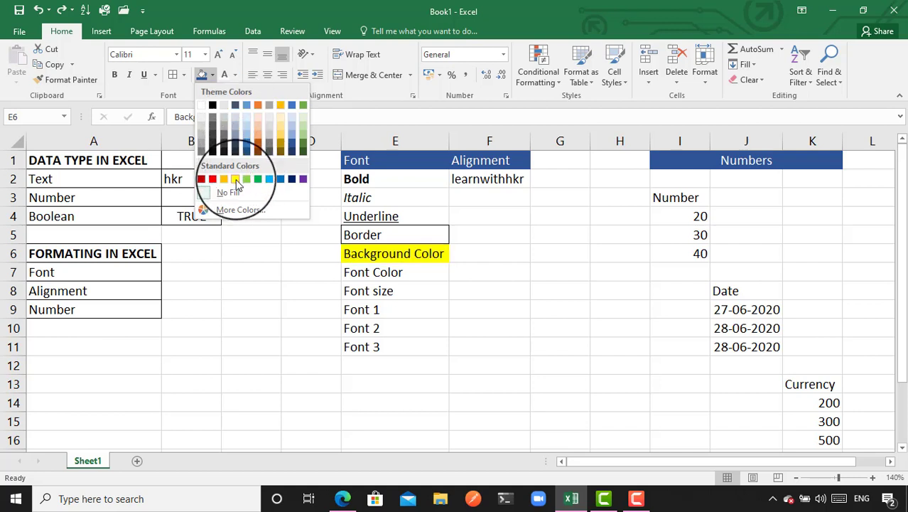
left_click(235, 179)
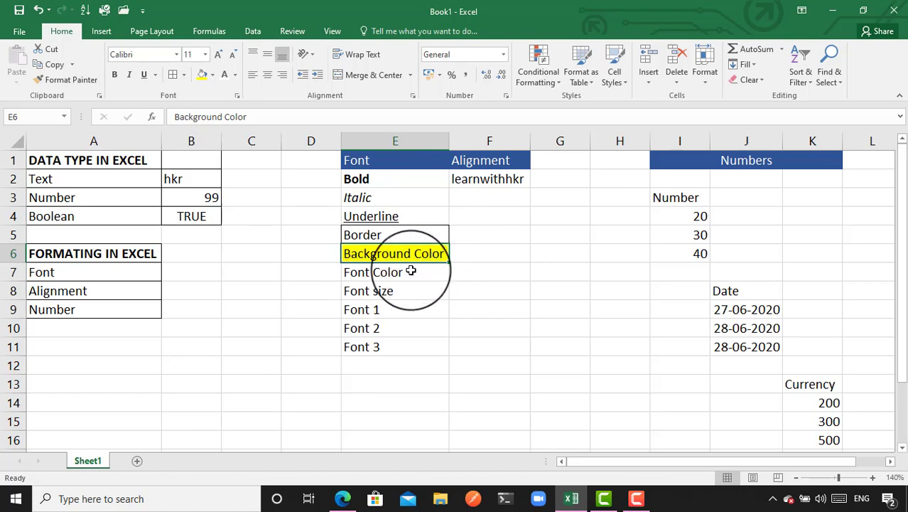
left_click(411, 272)
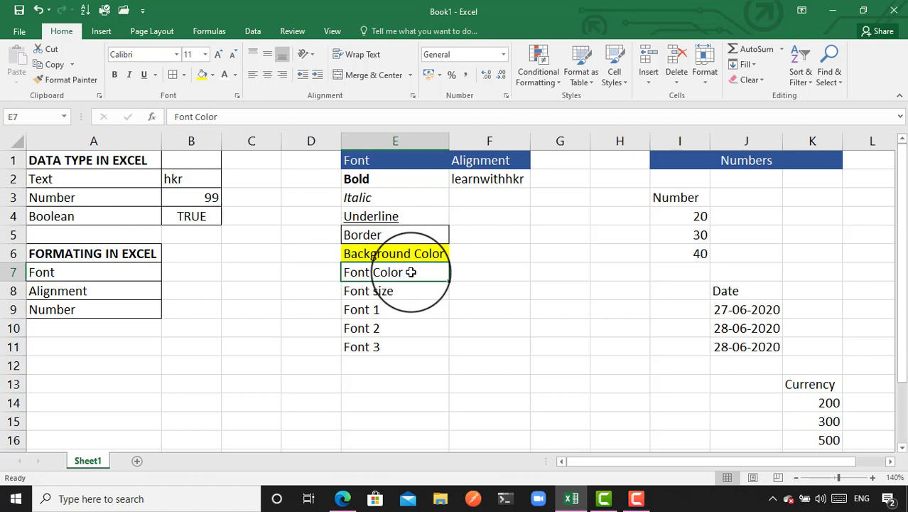
left_click(235, 75)
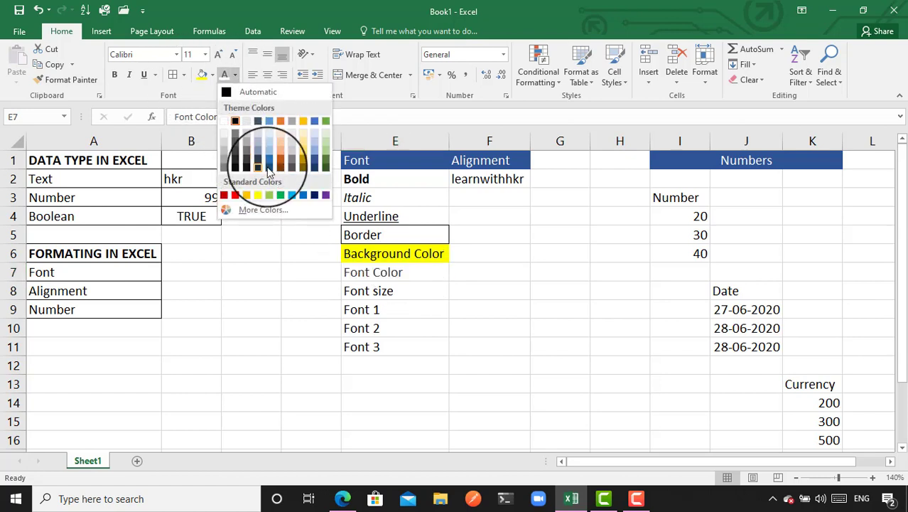
left_click(235, 196)
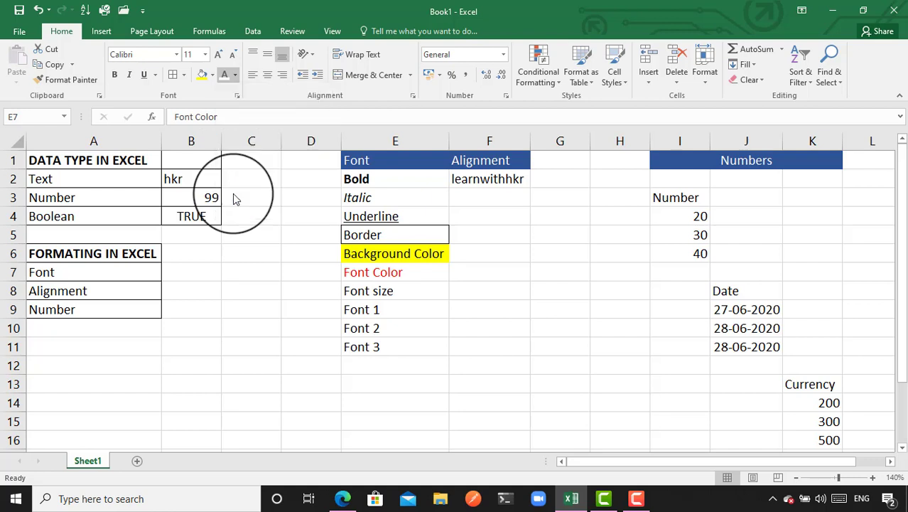
Review E6's fill colour palette and close it, keeping the yellow fill
left_click(429, 255)
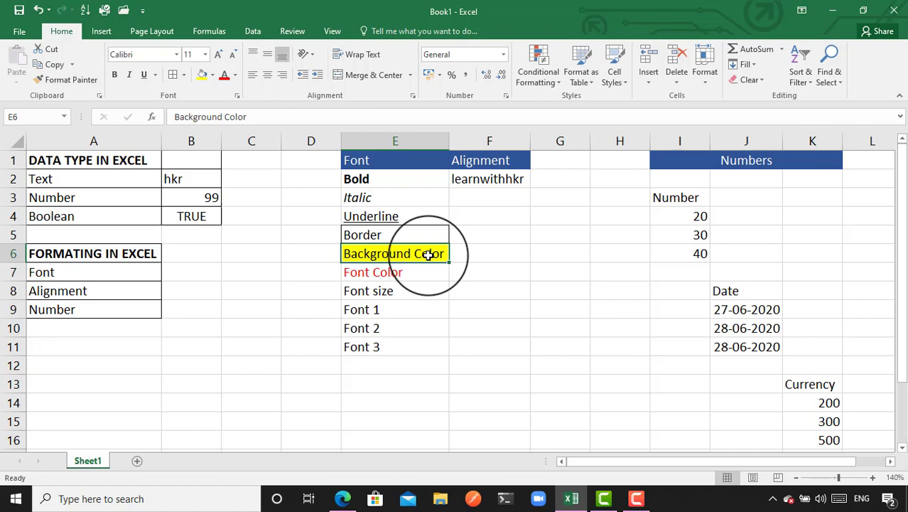
left_click(212, 77)
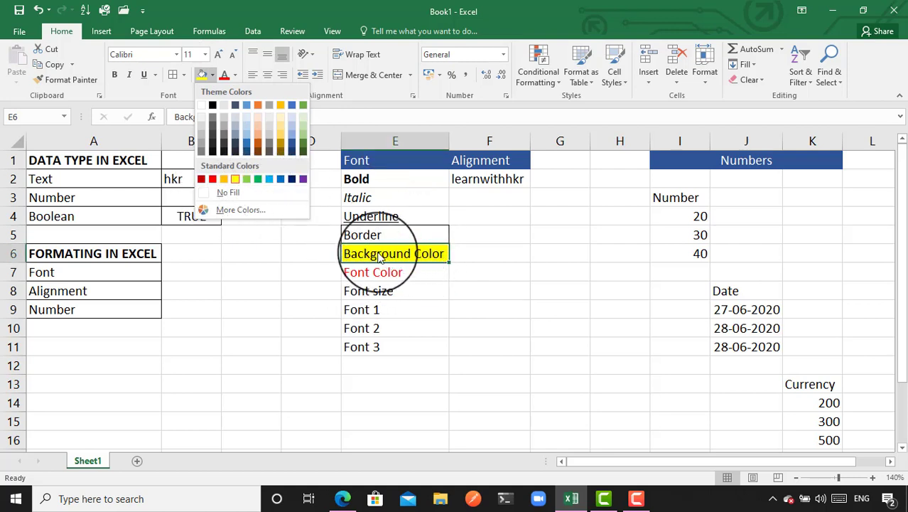
left_click(402, 271)
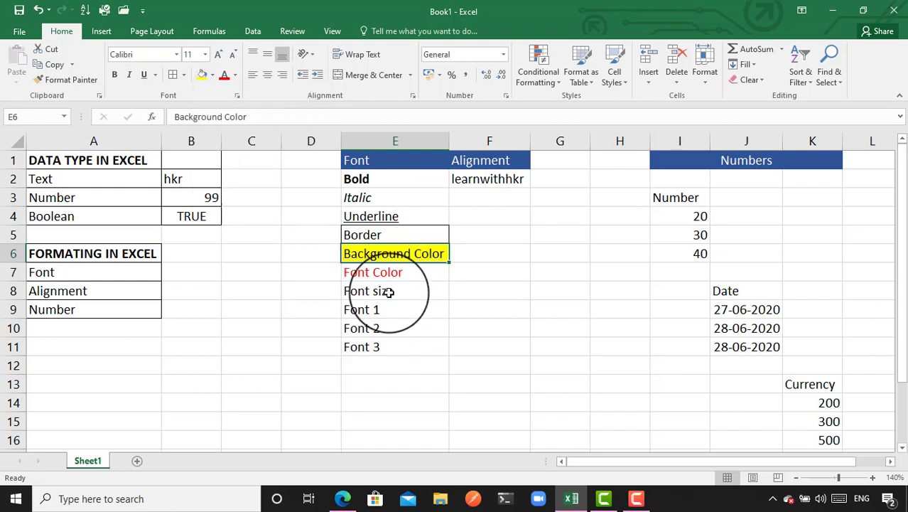
left_click(390, 291)
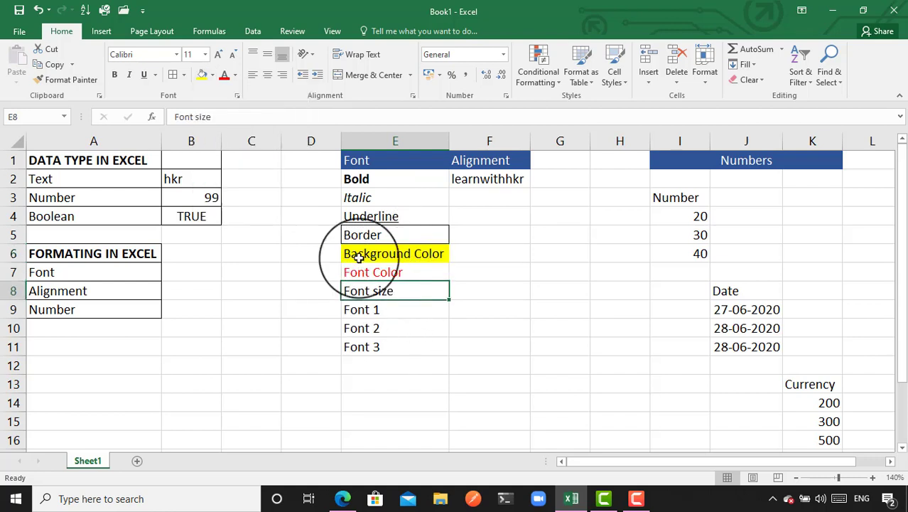
Try larger and smaller sizes on E8's Font size text, settling on 20 pt
triple_click(221, 55)
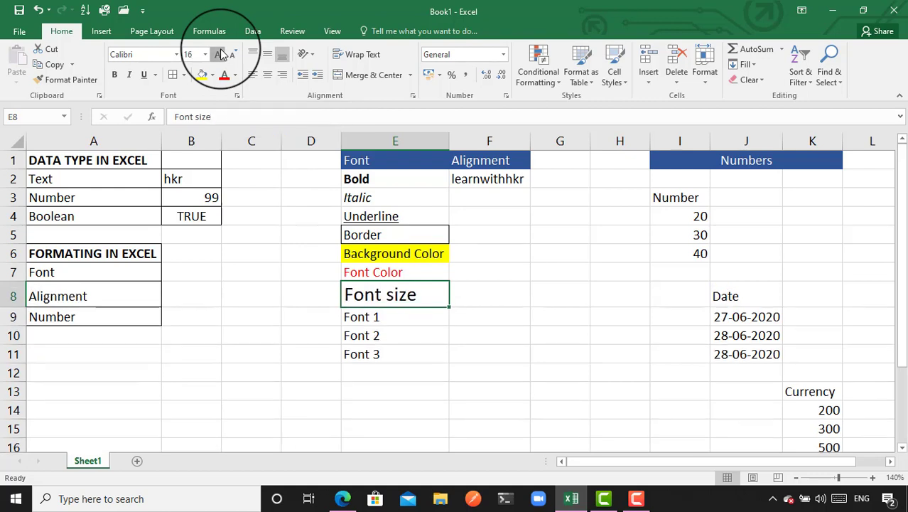
left_click(222, 55)
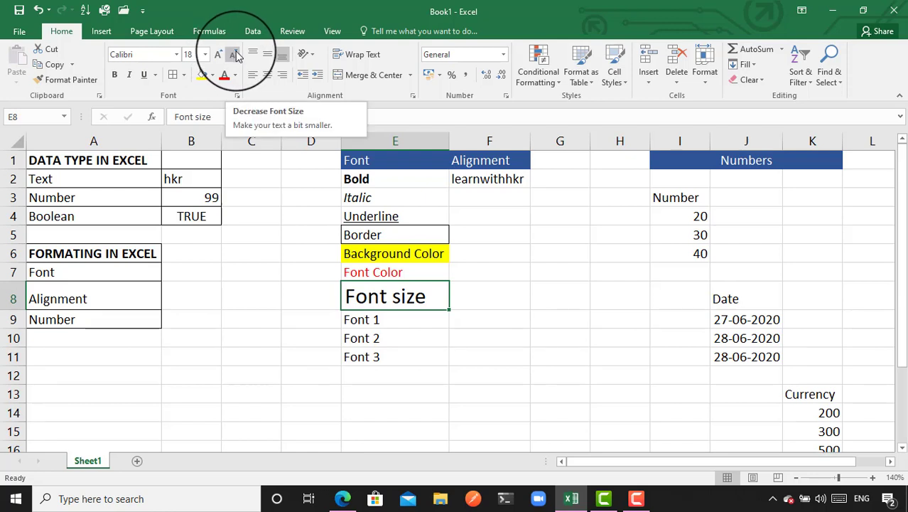
left_click(235, 56)
left_click(234, 55)
left_click(234, 55)
left_click(235, 56)
left_click(234, 56)
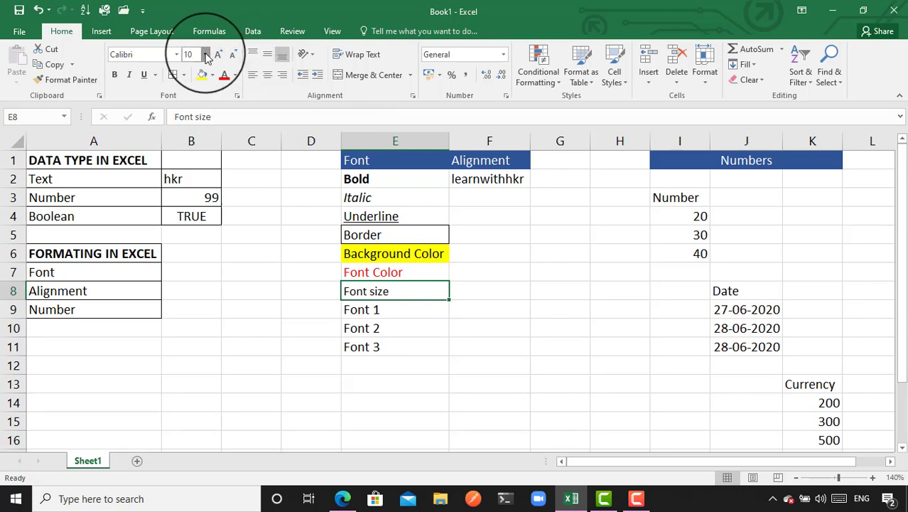
left_click(206, 57)
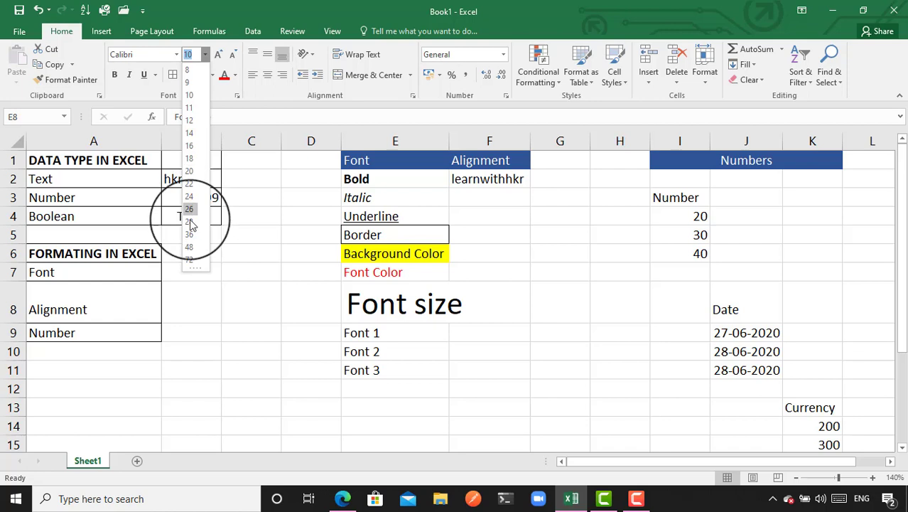
left_click(189, 171)
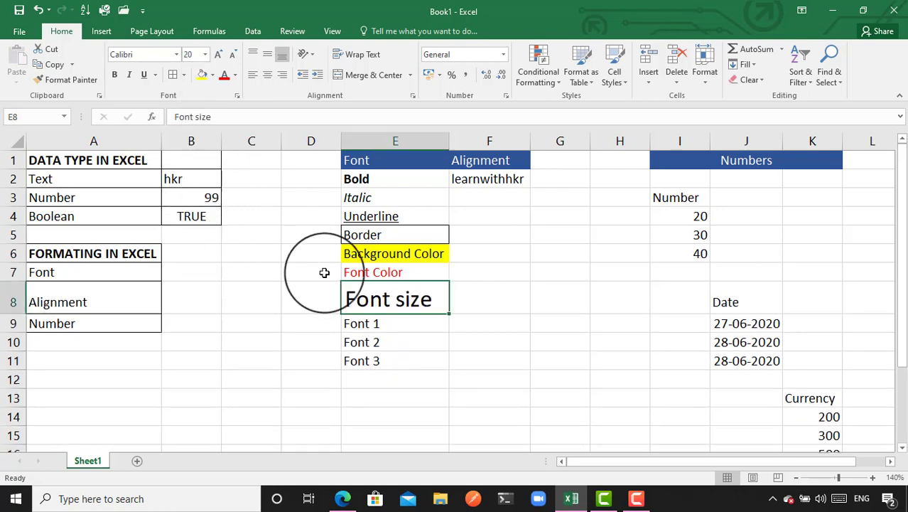
left_click(389, 327)
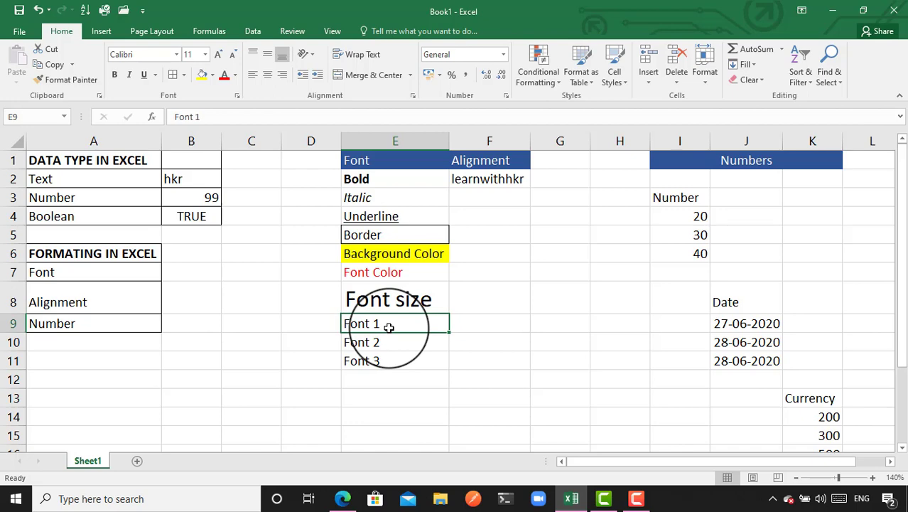
Set the Font 1 text in E9 to the Algerian typeface
left_click(177, 56)
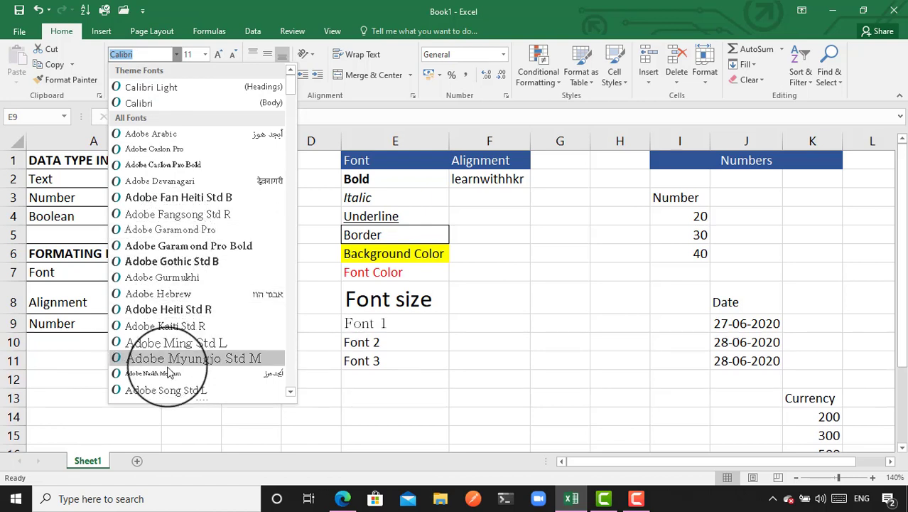
left_click(290, 392)
left_click(291, 392)
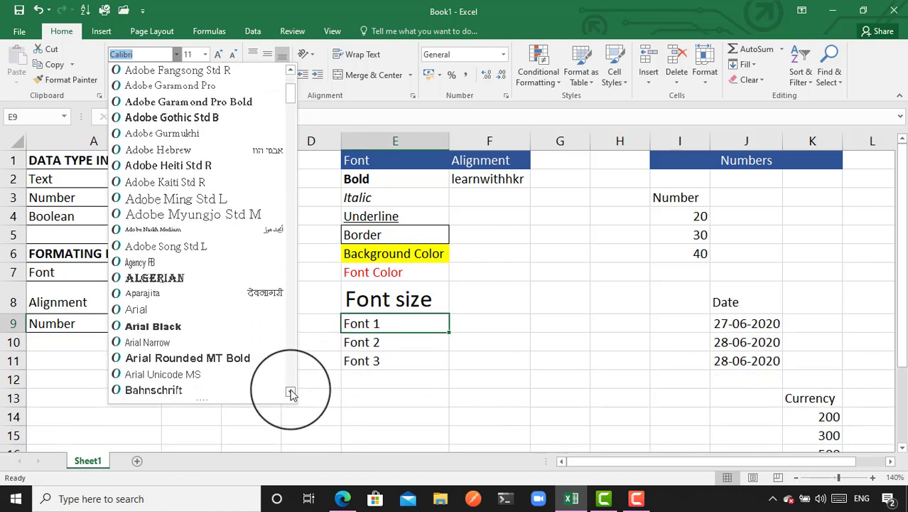
left_click(155, 277)
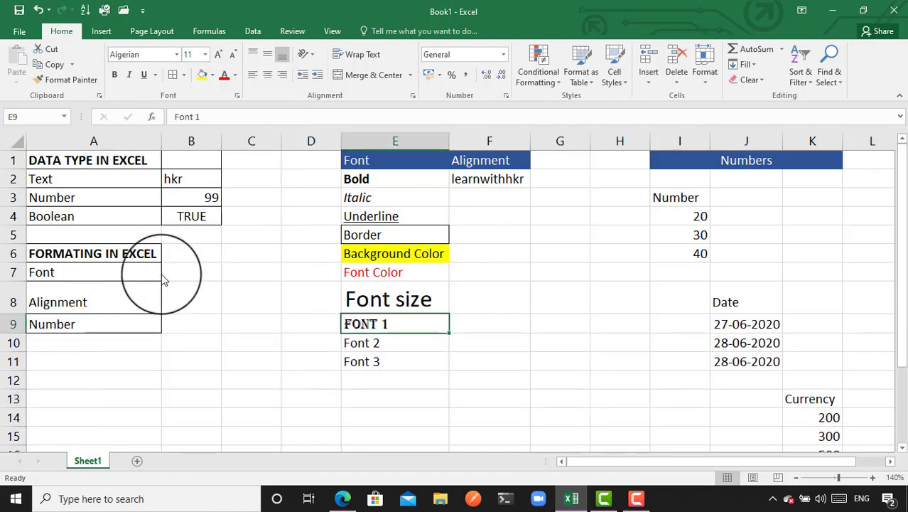
Set E10 to Adobe Fangsong Std R and E11 to Adobe Gothic Std
left_click(364, 342)
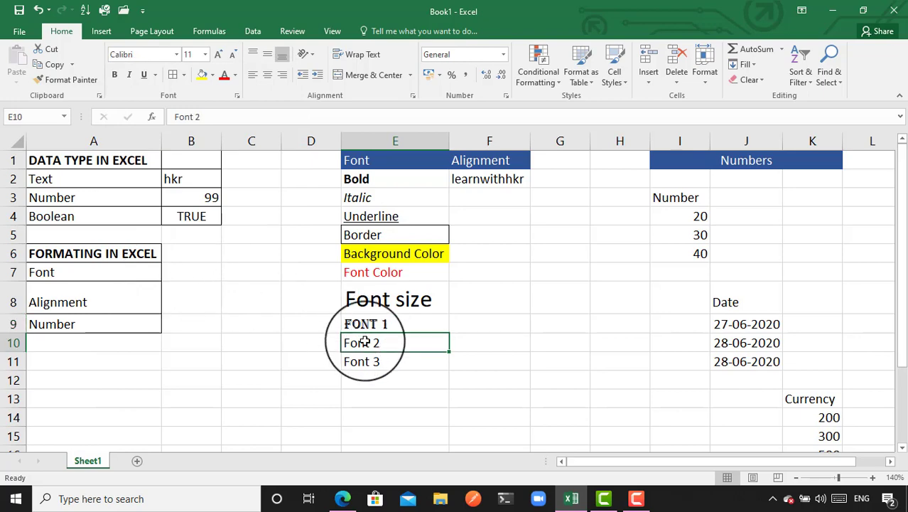
left_click(177, 57)
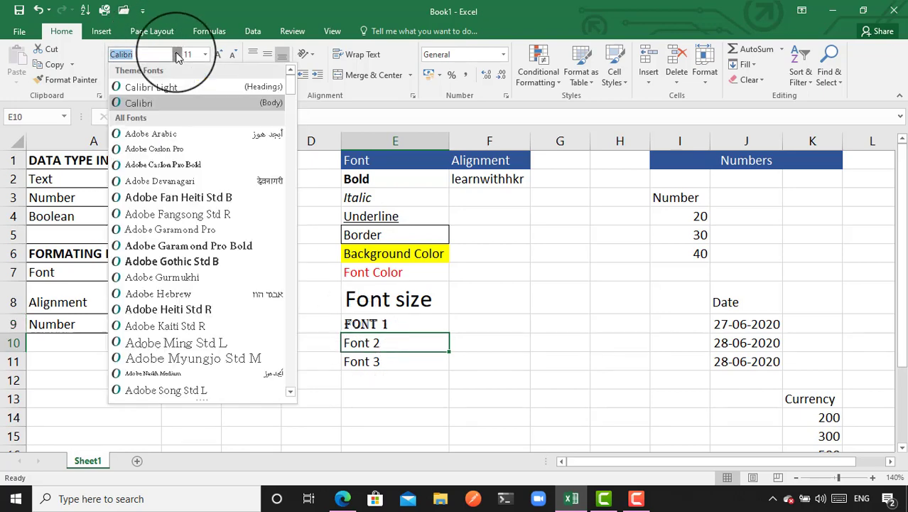
left_click(171, 197)
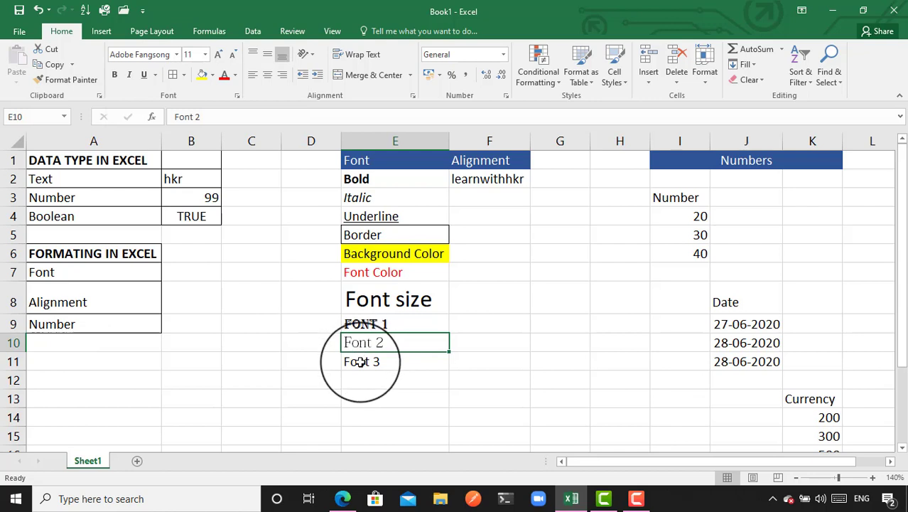
left_click(361, 361)
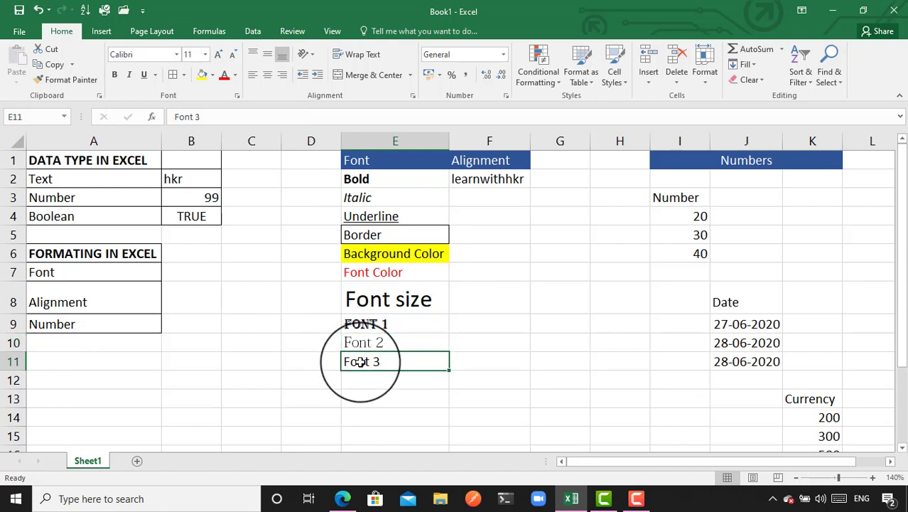
left_click(176, 54)
left_click(150, 231)
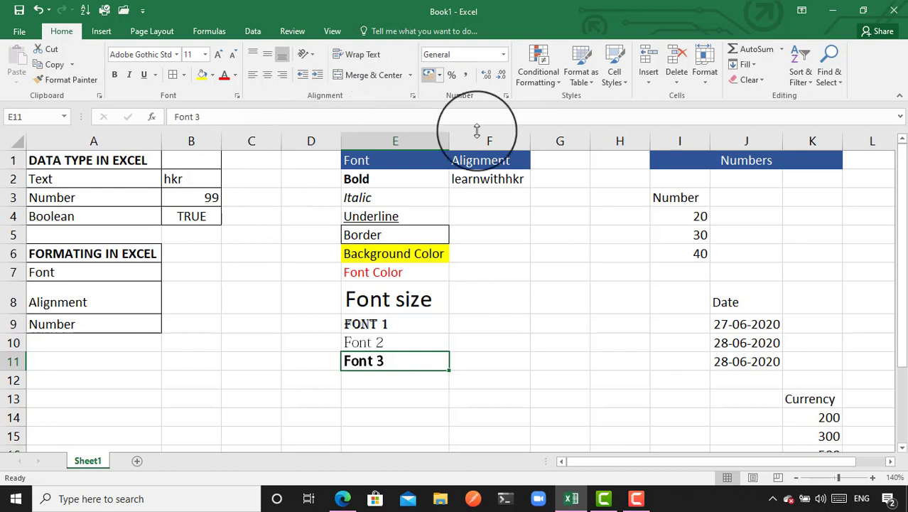
left_click(482, 182)
key("shift+Down")
key("shift+Down")
key("shift+Down")
key("shift+Down")
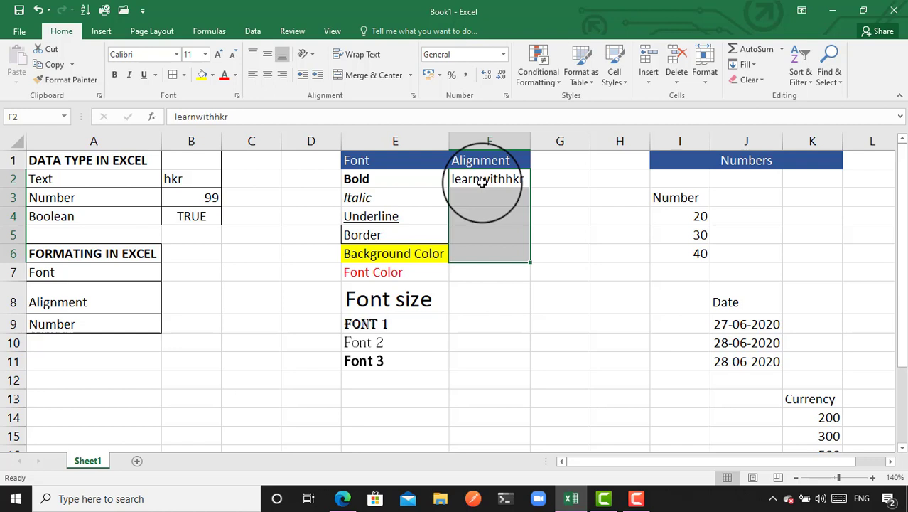
Merge F2:F6 under Alignment into one centred cell
left_click(359, 74)
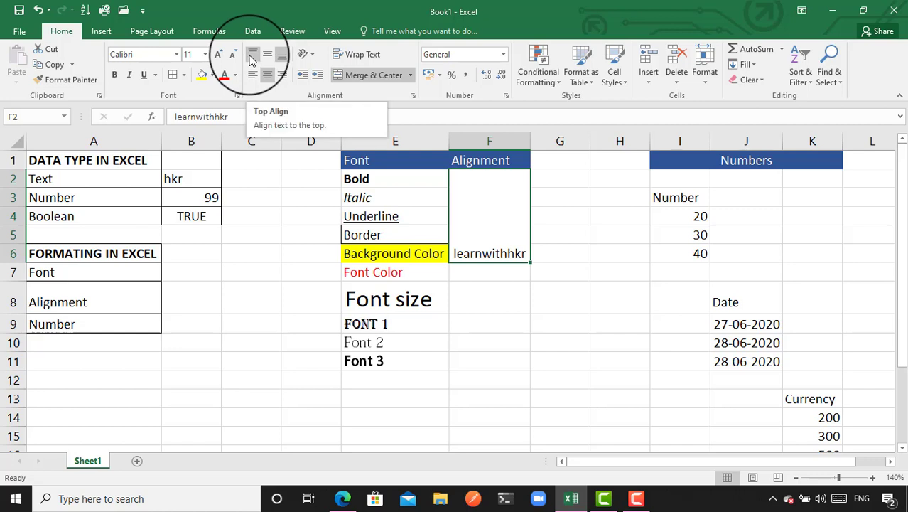
Try top, middle and bottom alignment on learnwithhkr, then widen column F
left_click(250, 59)
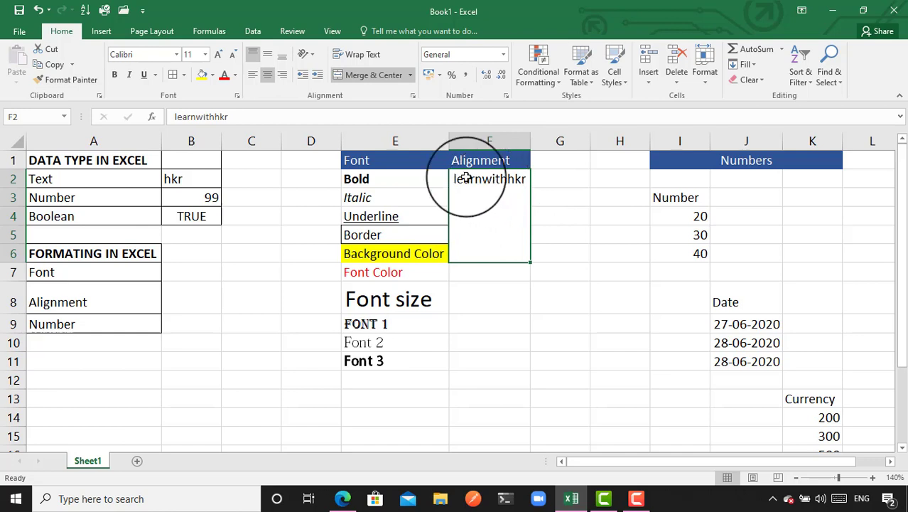
left_click(267, 57)
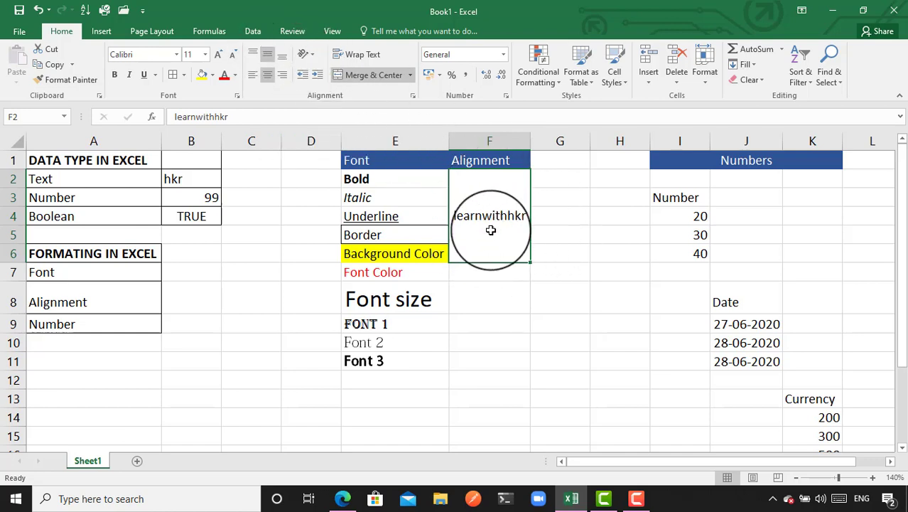
left_click(283, 57)
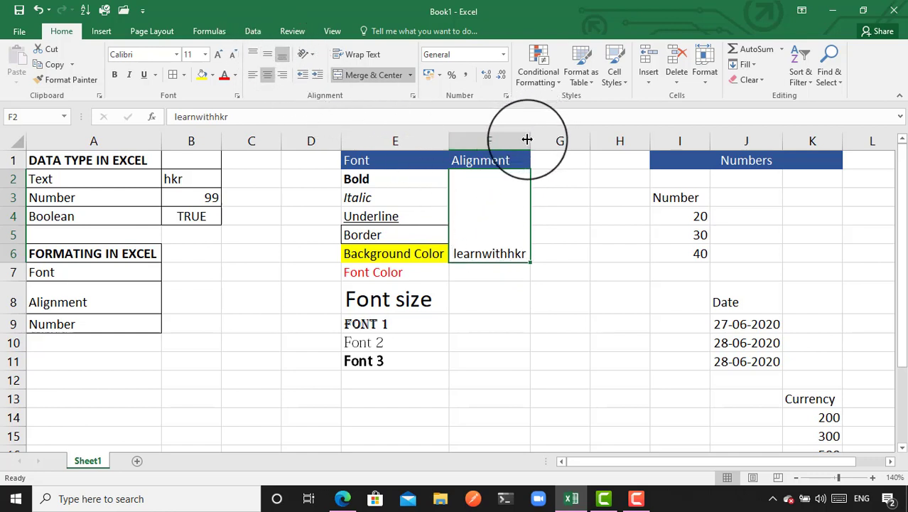
left_click_drag(537, 140, 574, 140)
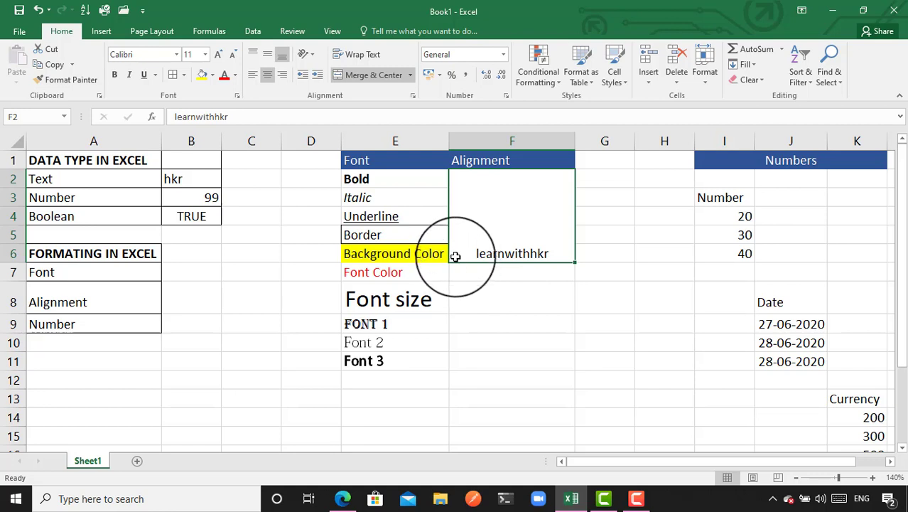
Cycle horizontal alignments, ending with learnwithhkr left-aligned and middle-aligned in merged F2:F6
left_click(255, 76)
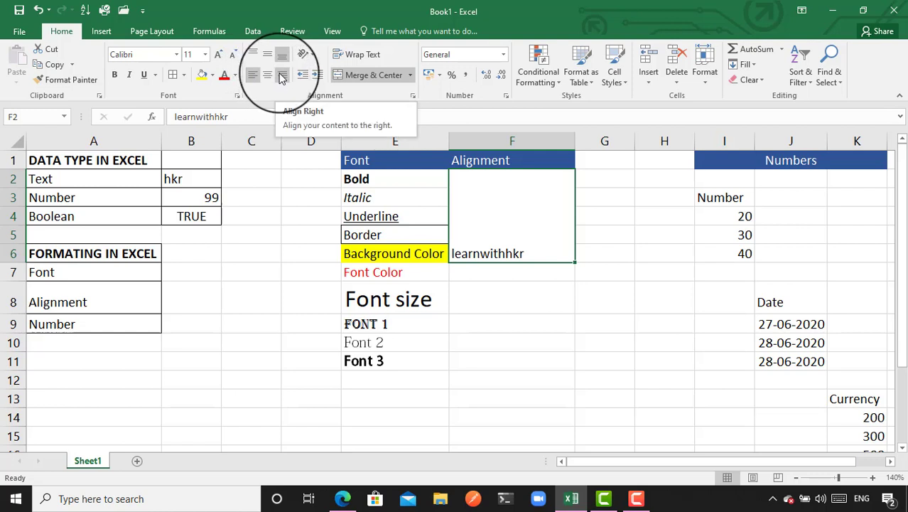
left_click(281, 77)
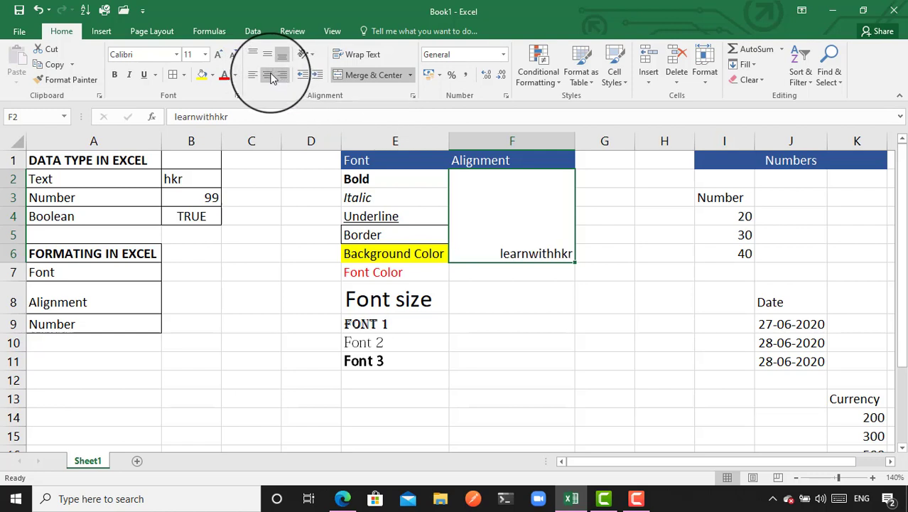
left_click(272, 77)
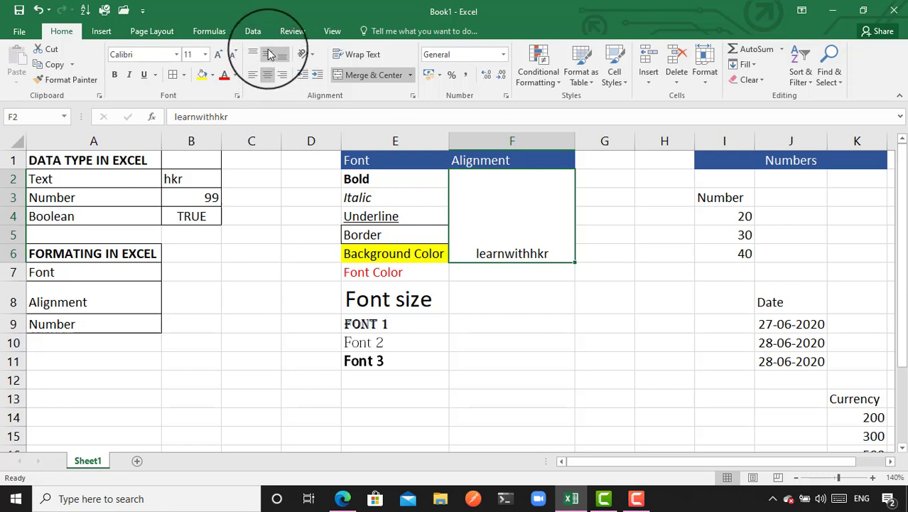
left_click(269, 56)
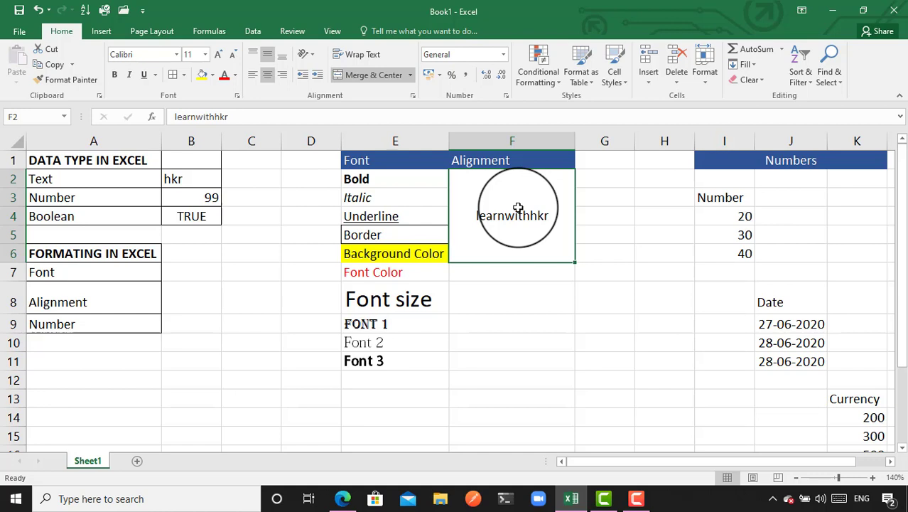
left_click(253, 82)
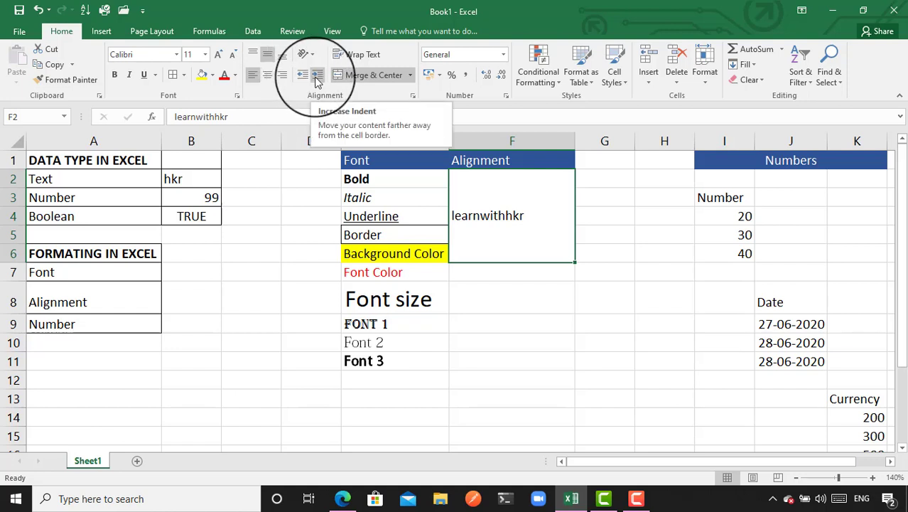
Apply Increase Indent to learnwithhkr in merged F2:F6
left_click(317, 81)
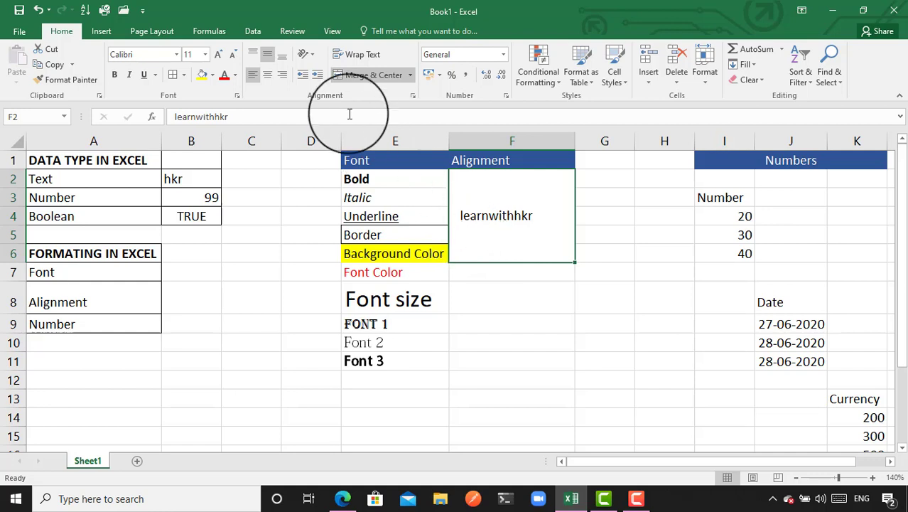
left_click(317, 80)
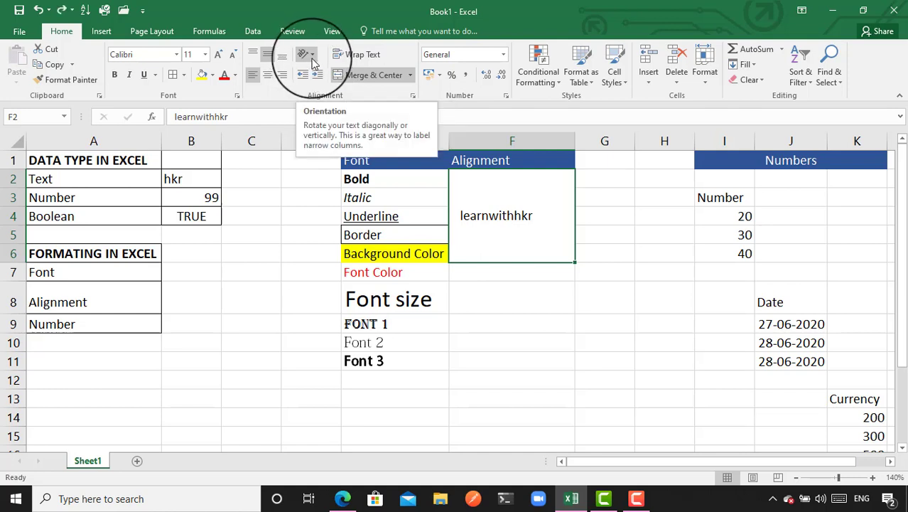
Unmerge F2:F6 and select F2 on its own
left_click(313, 57)
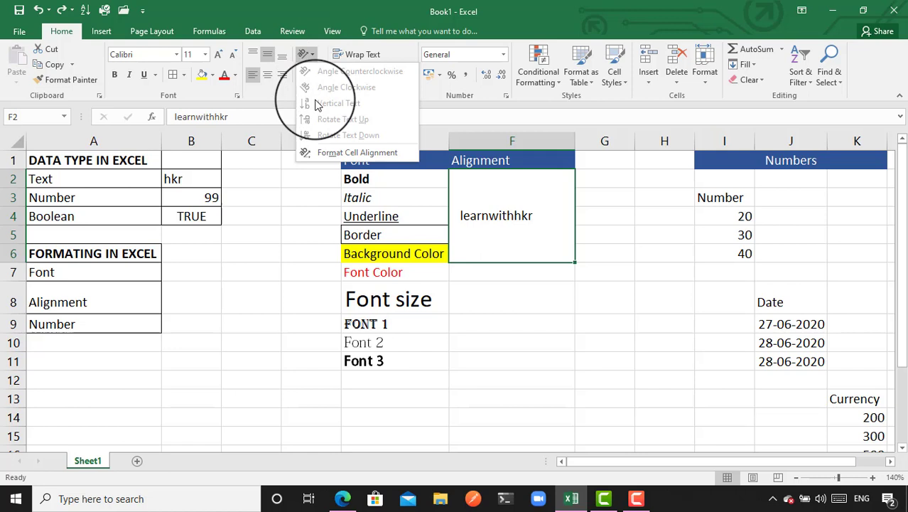
left_click(536, 179)
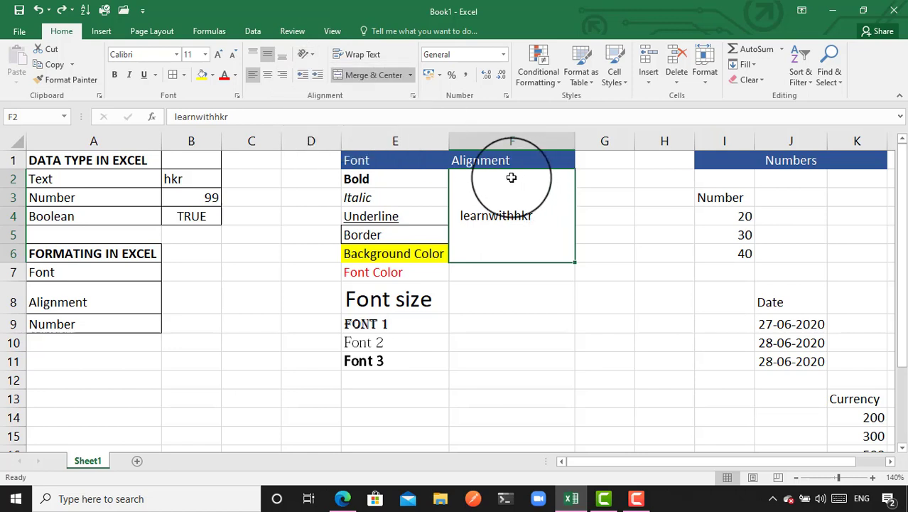
left_click(377, 80)
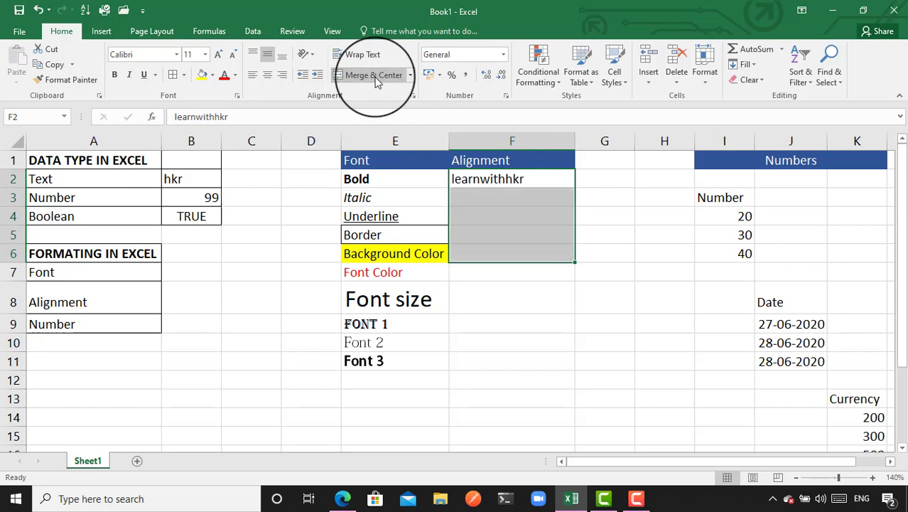
left_click(535, 179)
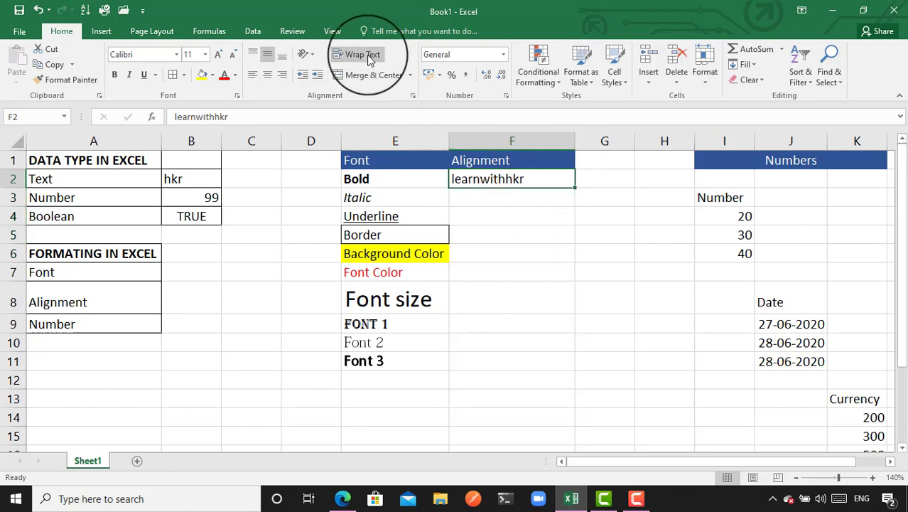
Try vertical text on learnwithhkr in F2, then angle it counterclockwise instead
left_click(308, 55)
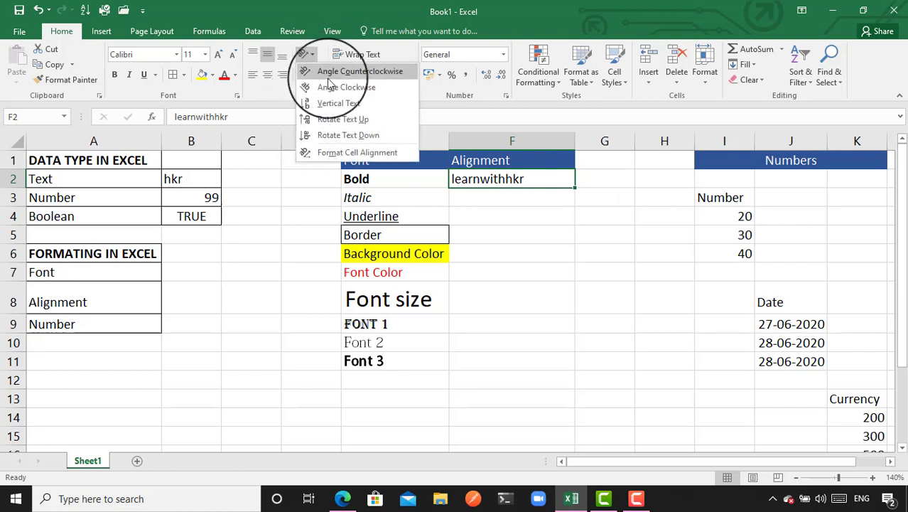
left_click(359, 110)
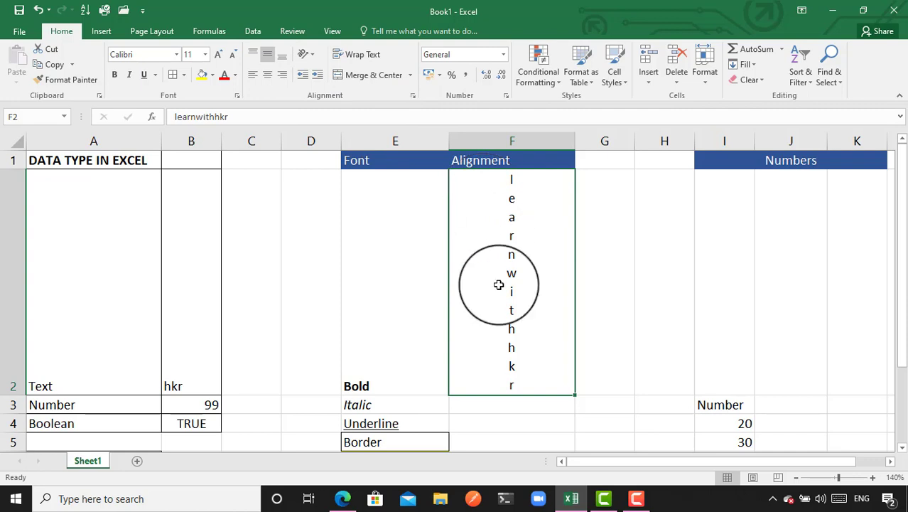
left_click(306, 54)
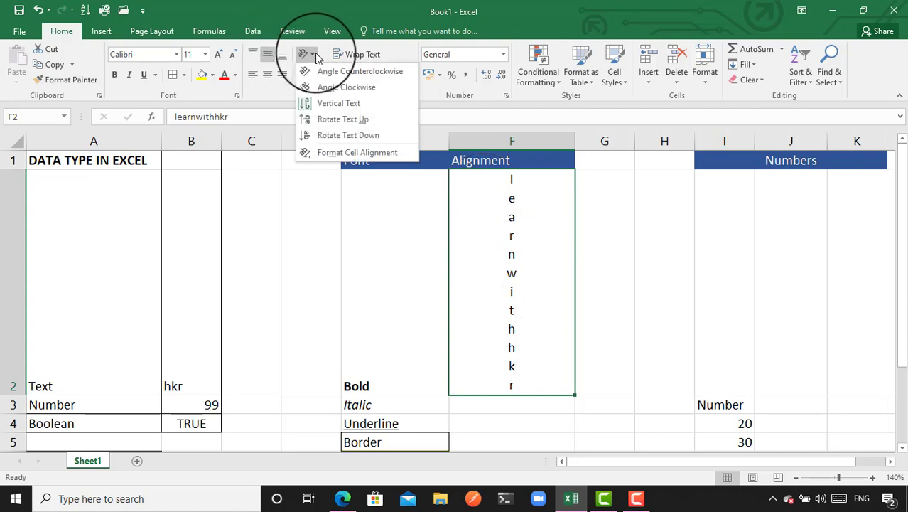
left_click(320, 111)
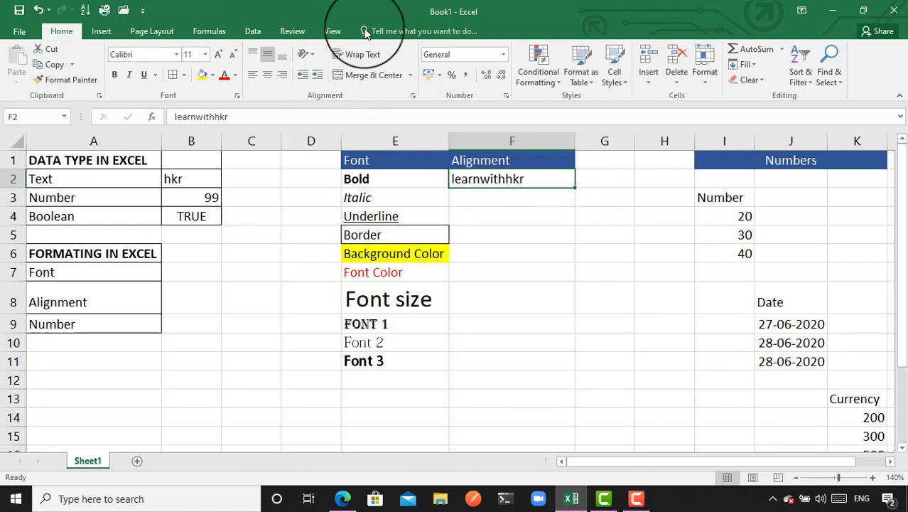
left_click(315, 56)
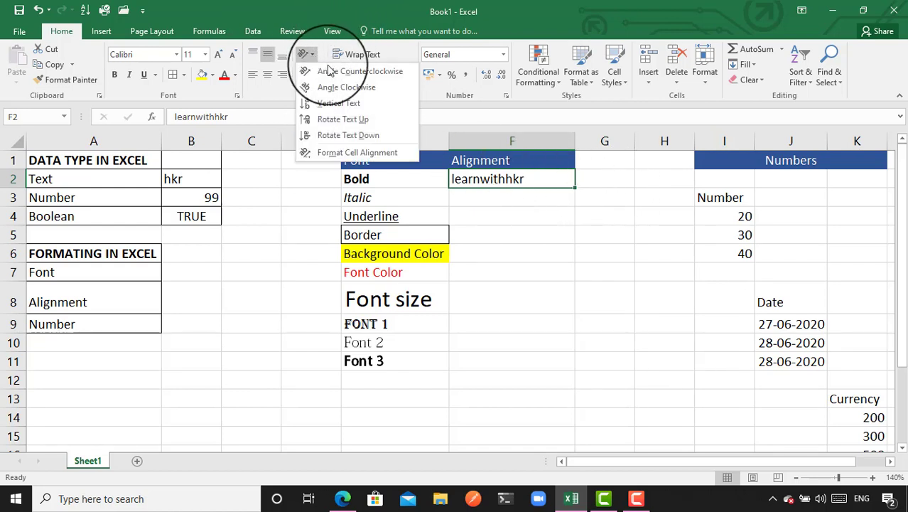
left_click(331, 70)
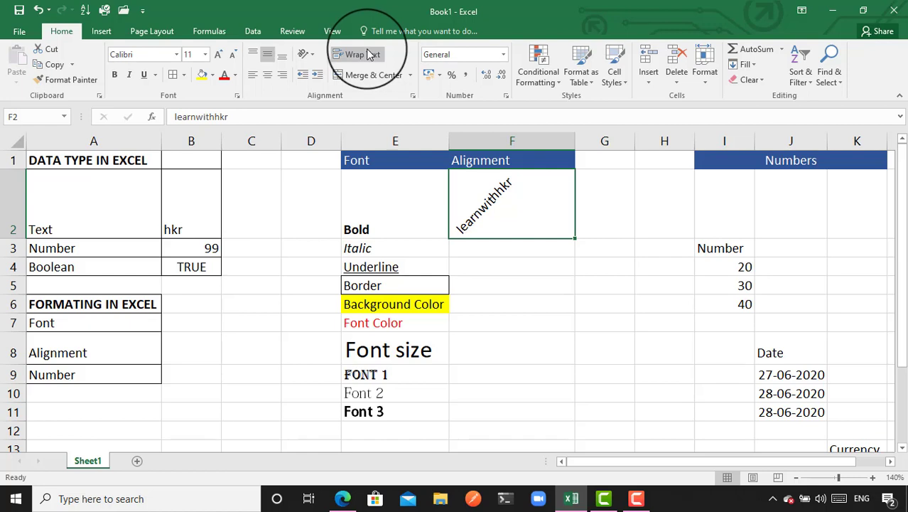
left_click(510, 287)
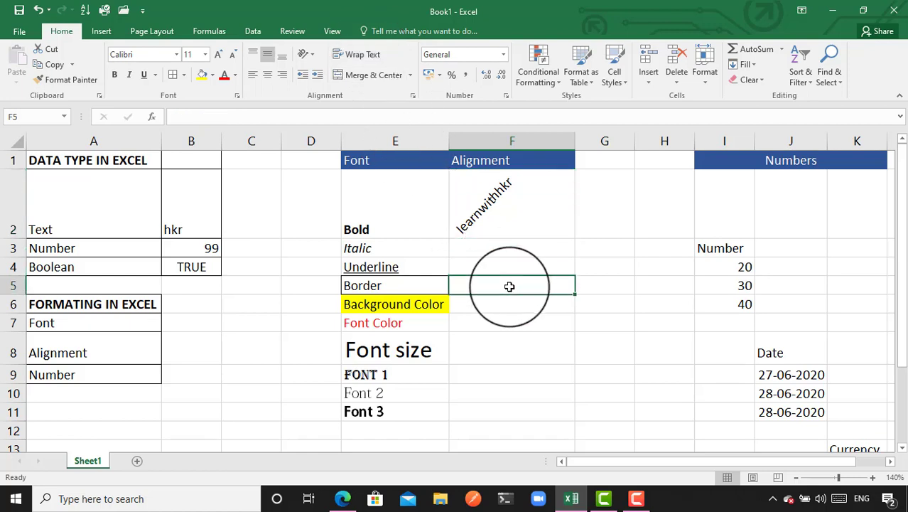
Enter PLEASE SUBSCRIBE MY CHANNEL in F5, adjust column F width, and wrap it onto two lines
type("PLEASE SUBSCRIBE MY CHANNEL")
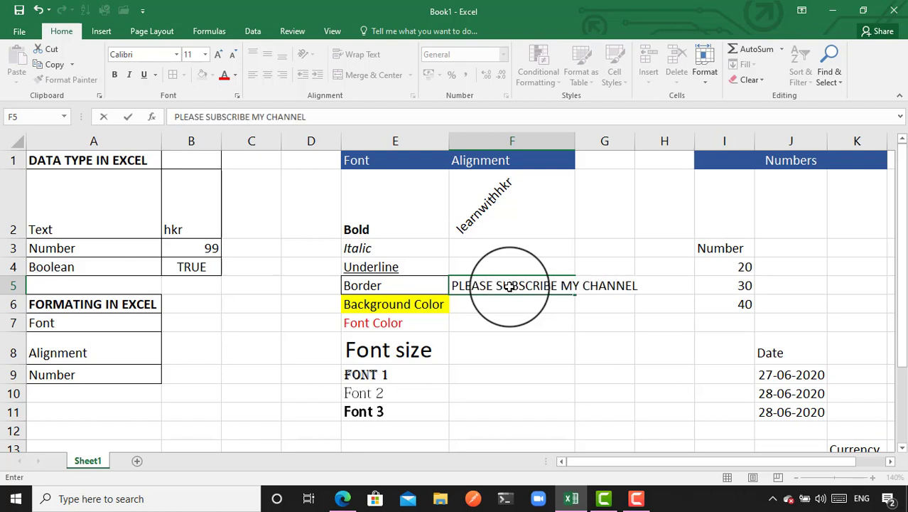
key("Return")
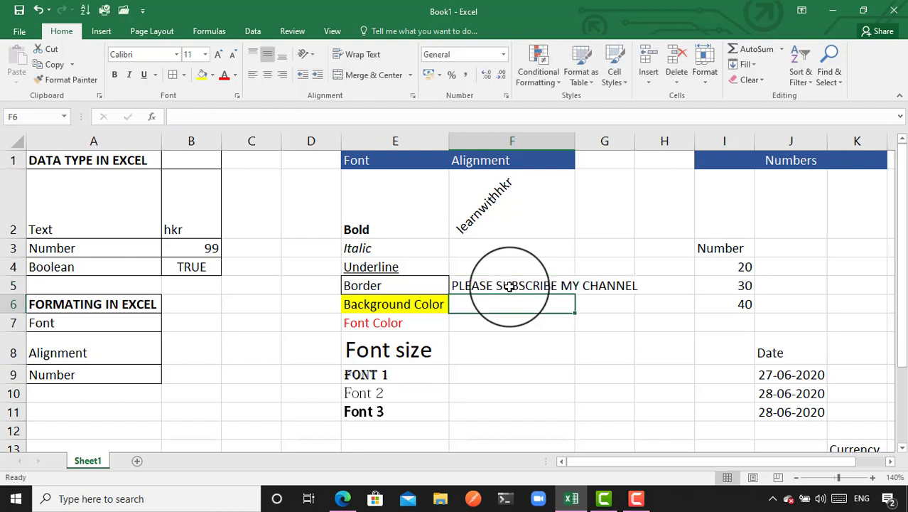
left_click(518, 286)
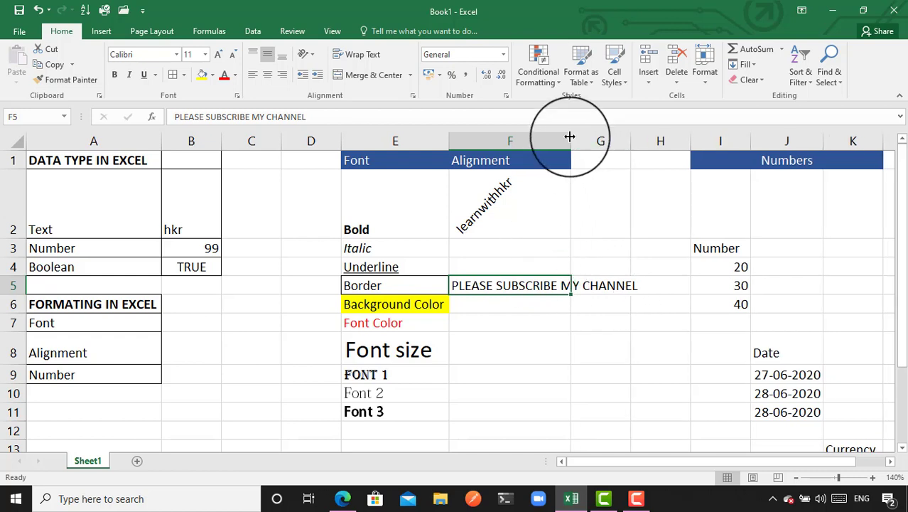
mouse_move(569, 136)
left_mouse_down()
mouse_move(610, 137)
mouse_move(570, 139)
left_mouse_up()
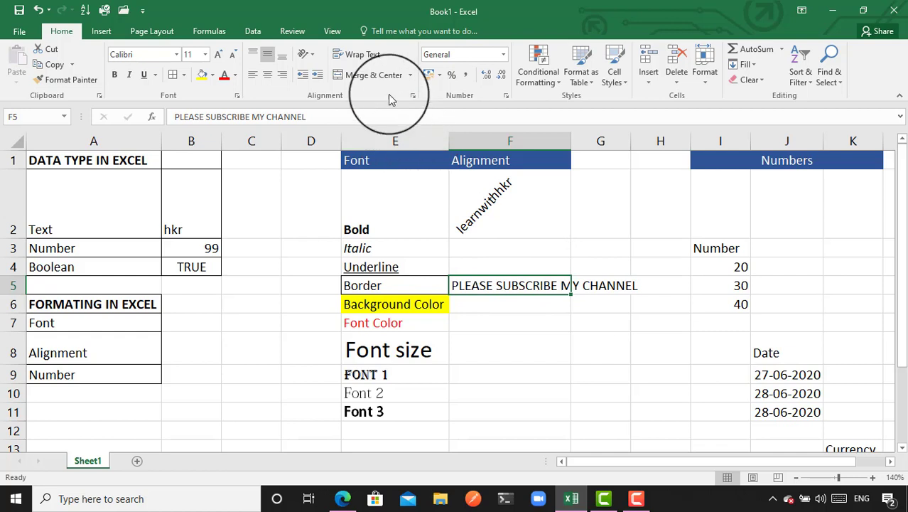
left_click(363, 58)
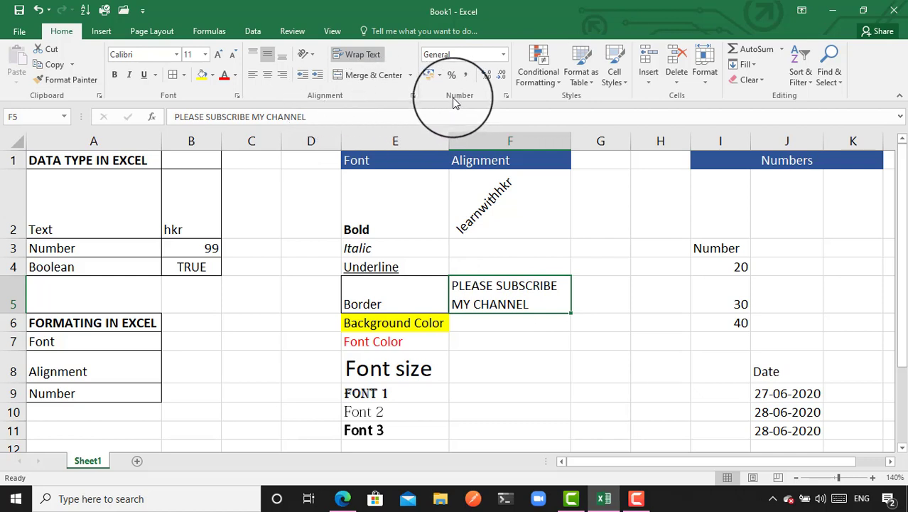
left_click(712, 263)
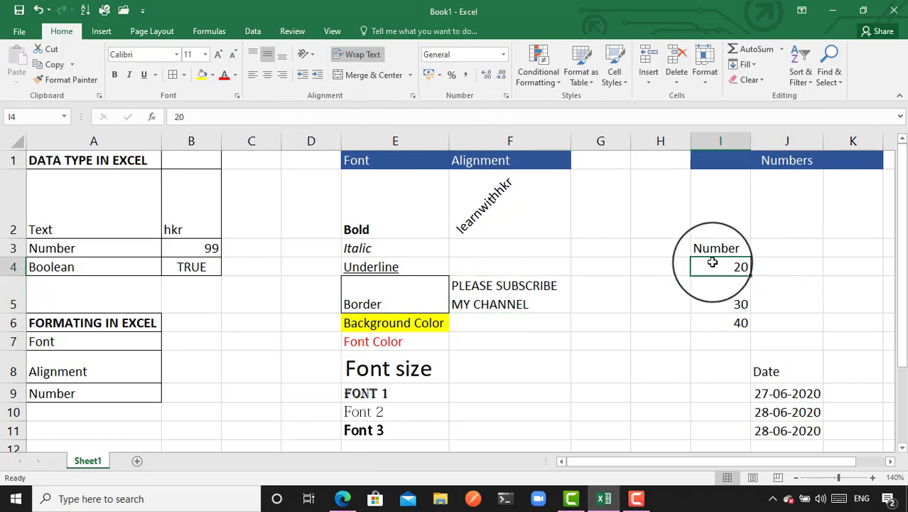
key("shift+Down")
key("shift+Down")
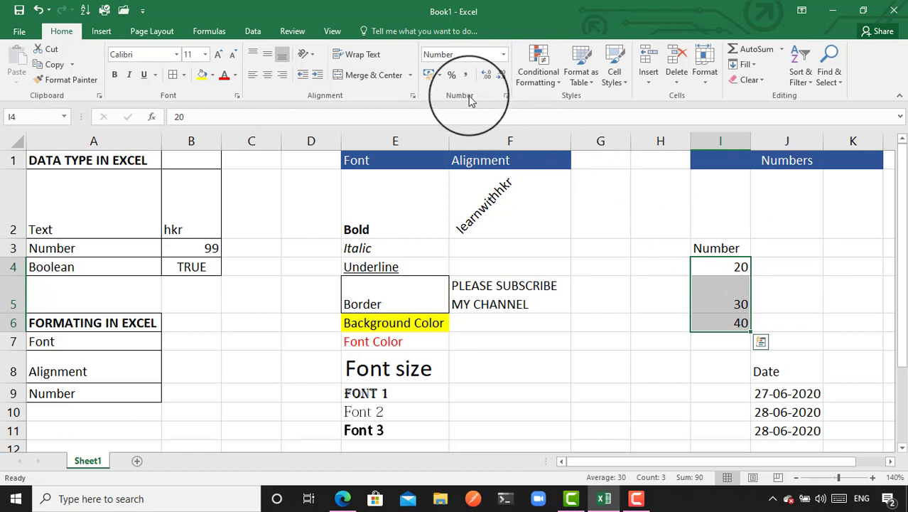
left_click(507, 96)
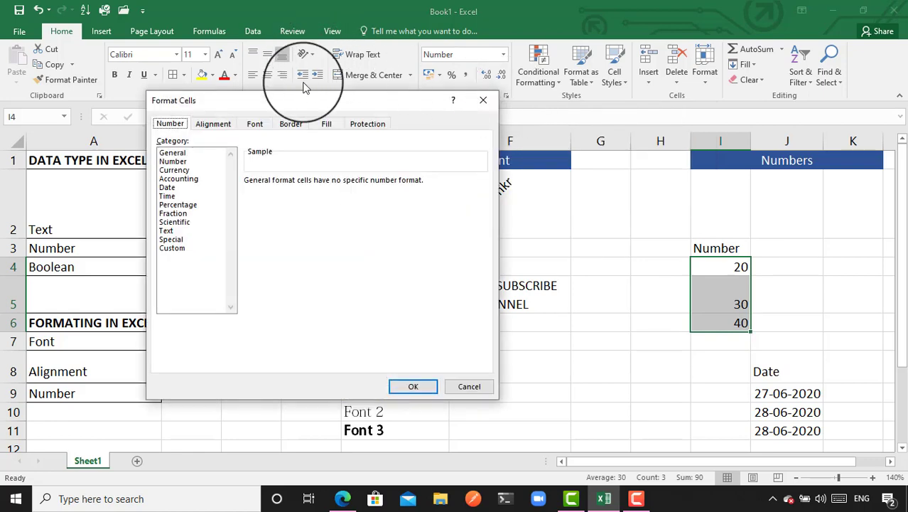
left_click_drag(300, 102, 657, 111)
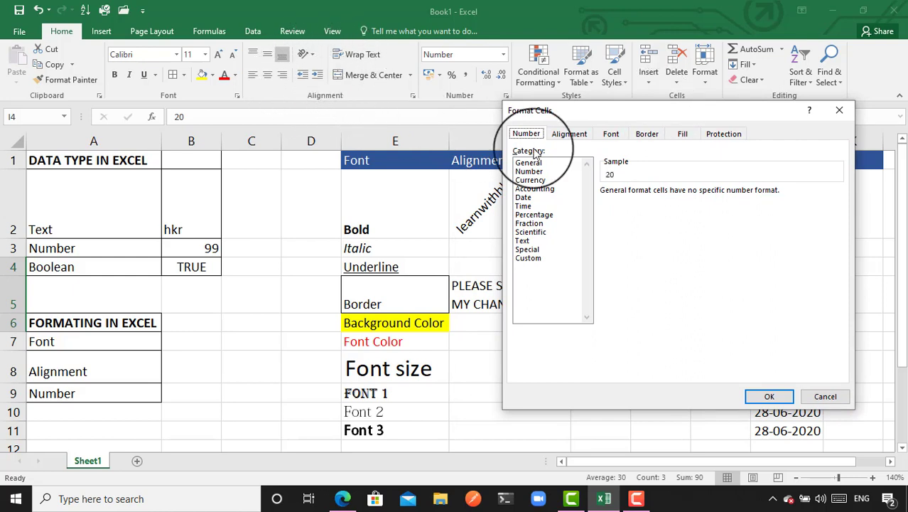
left_click(575, 136)
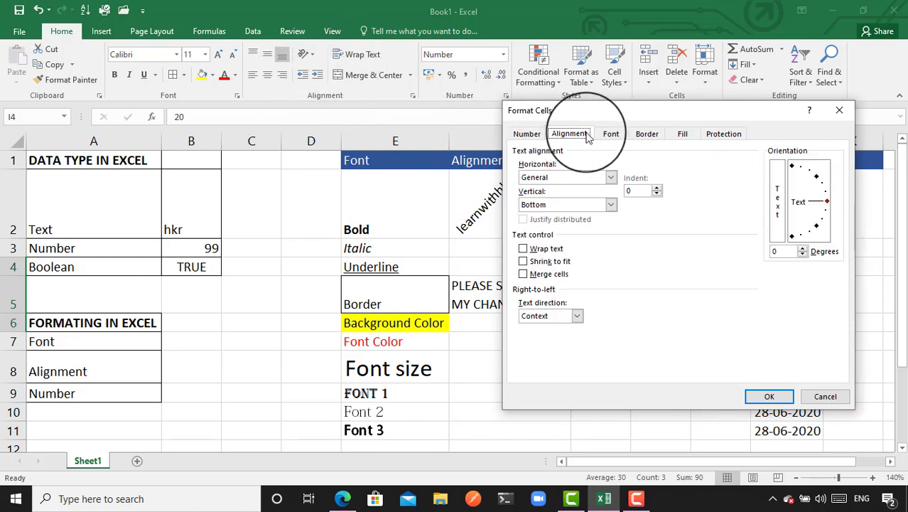
left_click(610, 135)
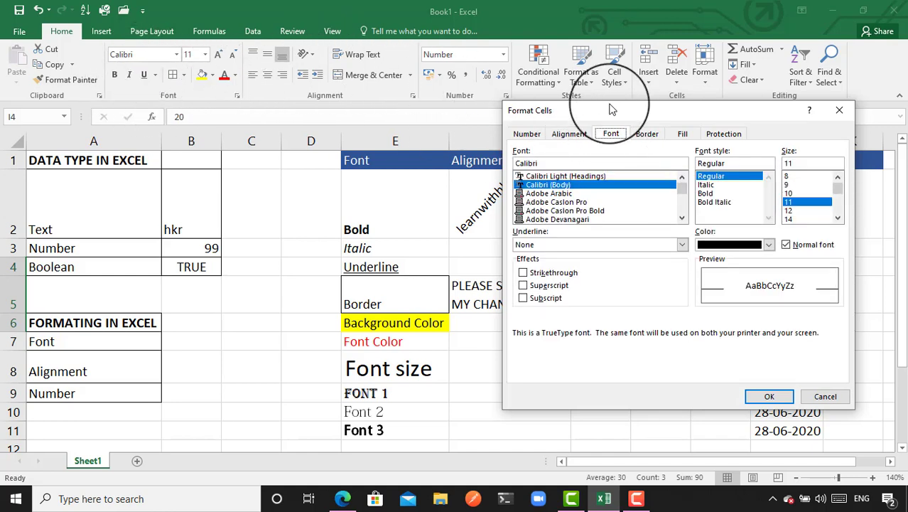
left_click(646, 135)
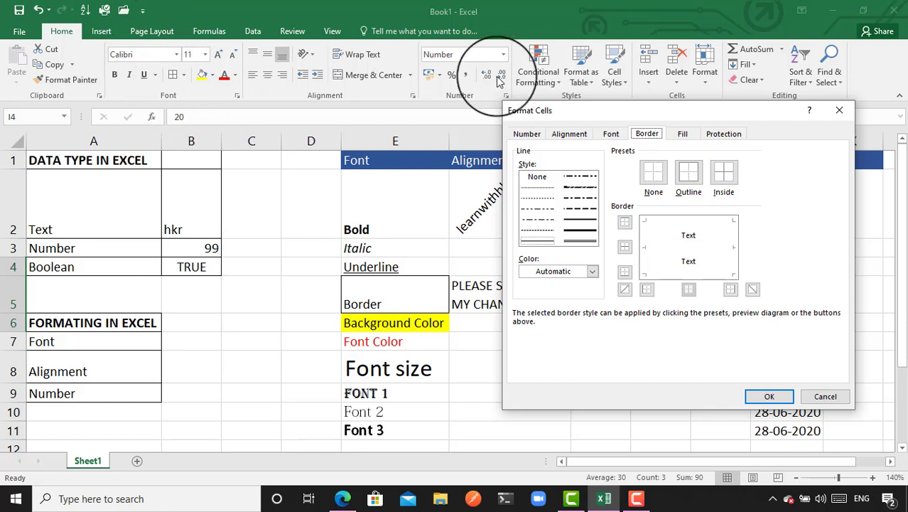
left_click(683, 136)
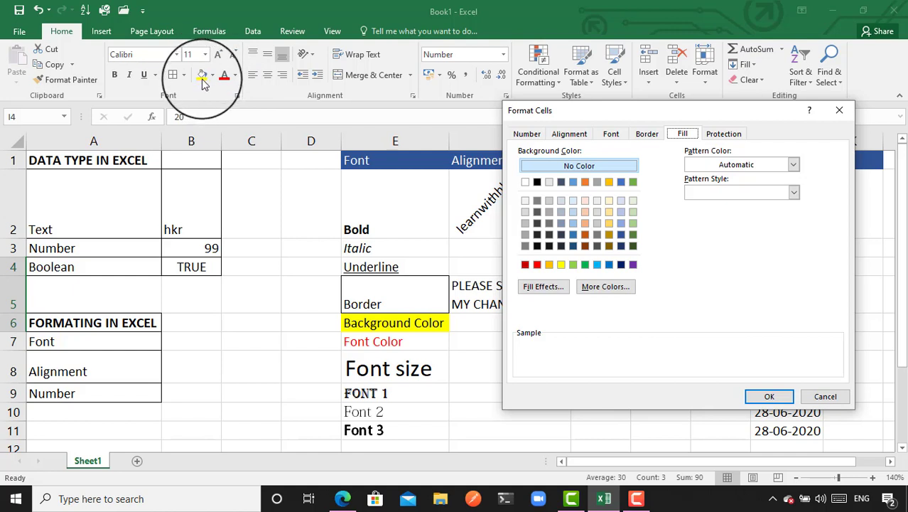
left_click(528, 135)
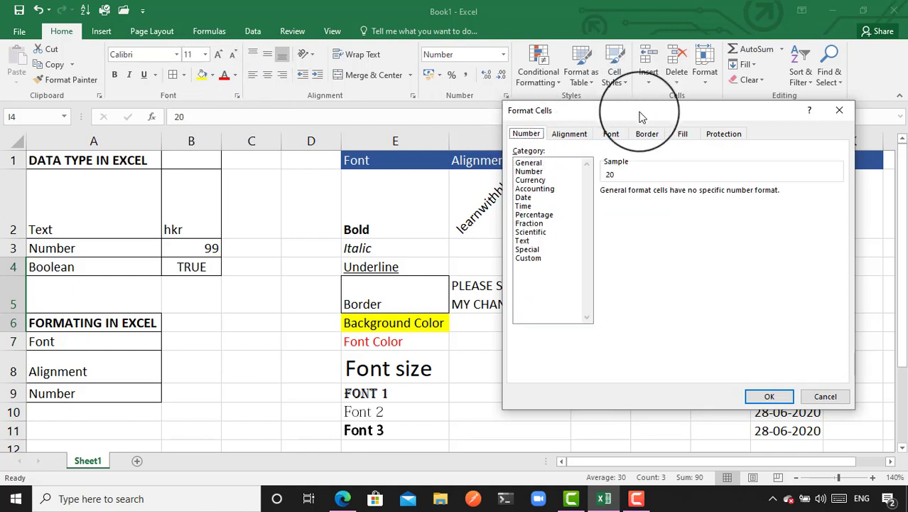
left_click_drag(643, 117, 293, 146)
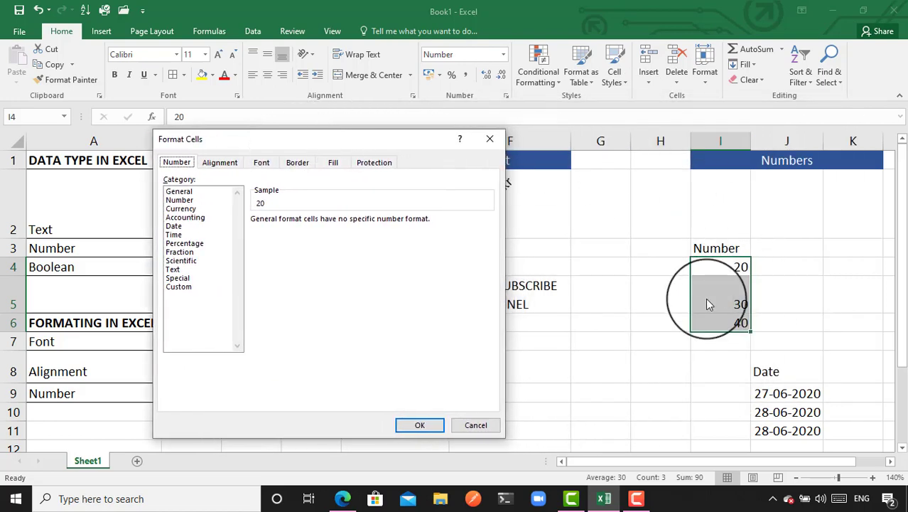
Format I4:I6 as Number with 3 decimal places, then reopen Format Cells and clear the decimal count
left_click(179, 199)
type("3")
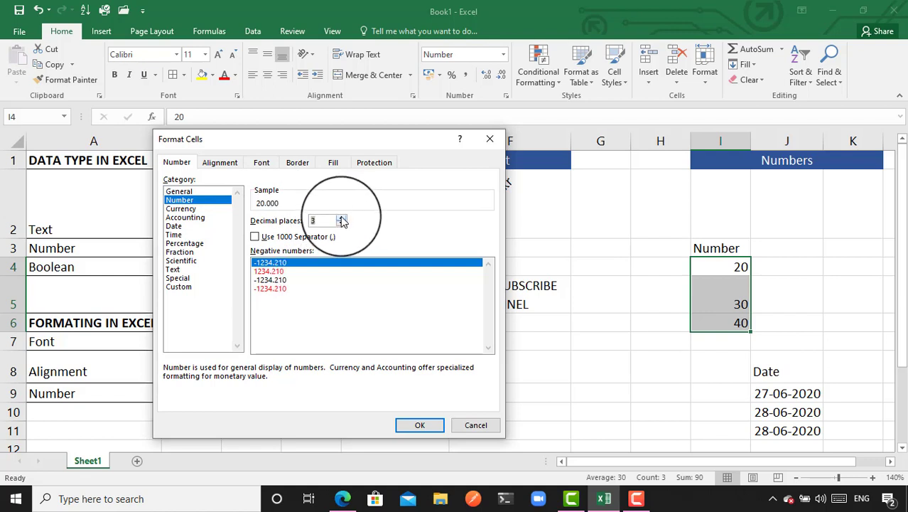
left_click(420, 426)
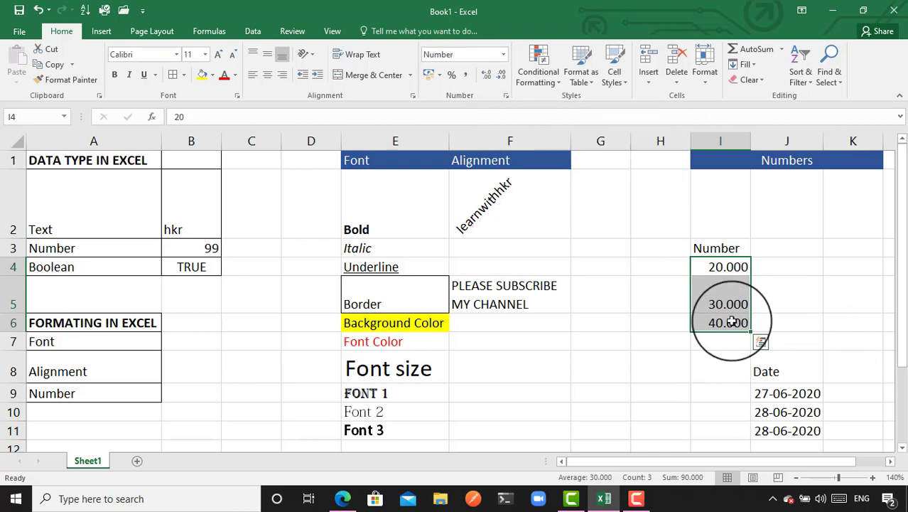
key("ctrl+1")
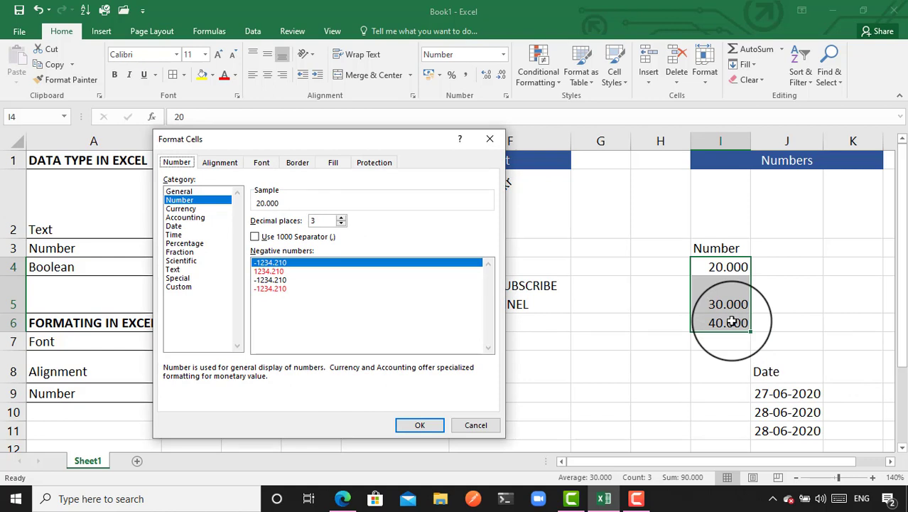
left_click(323, 220)
key("BackSpace")
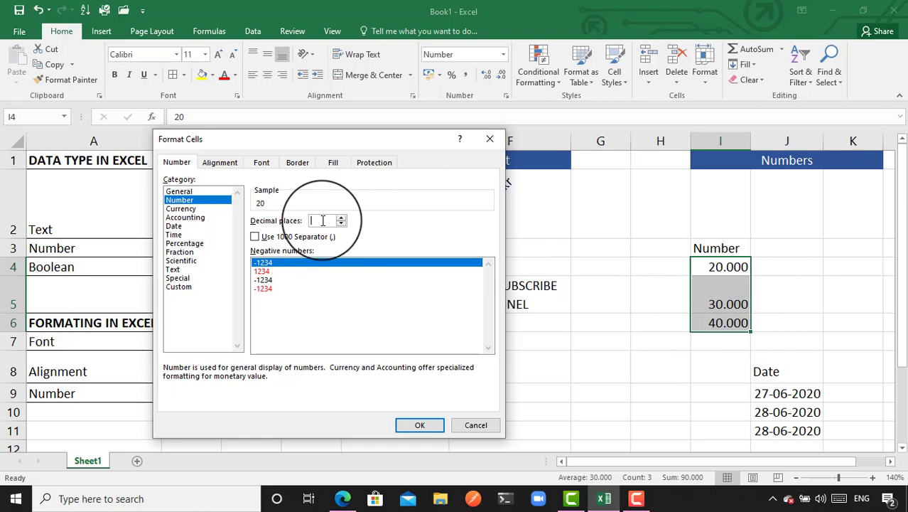
Apply 1 decimal place to I4:I6, then add and remove two decimals to end at 20.0, 30.0, 40.0
type("1")
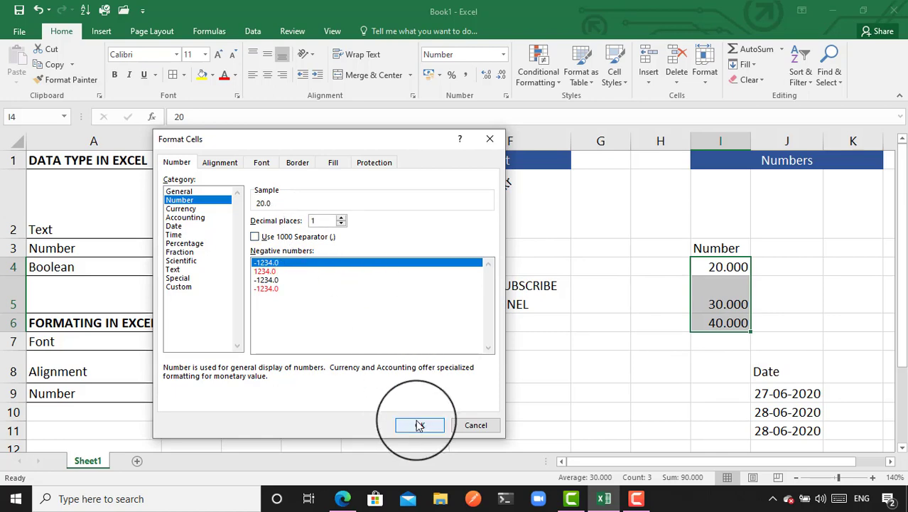
left_click(419, 425)
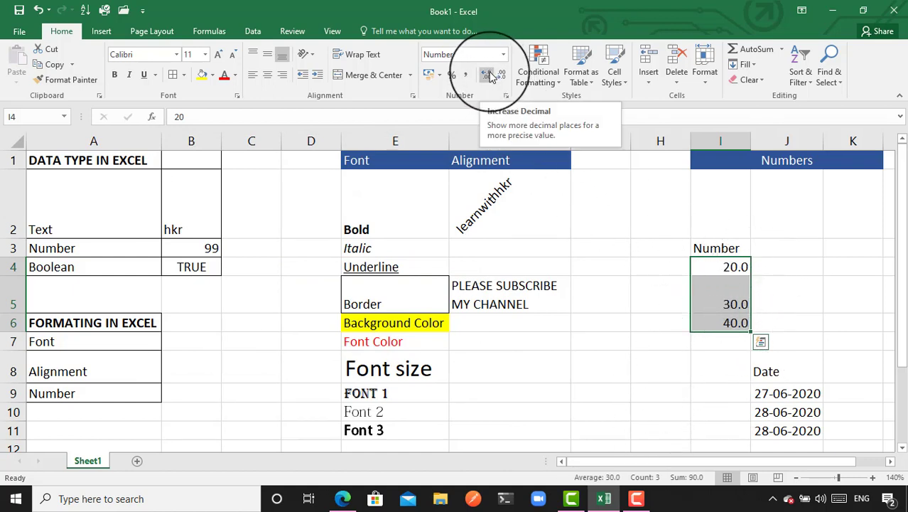
left_click(489, 76)
left_click(489, 75)
left_click(502, 76)
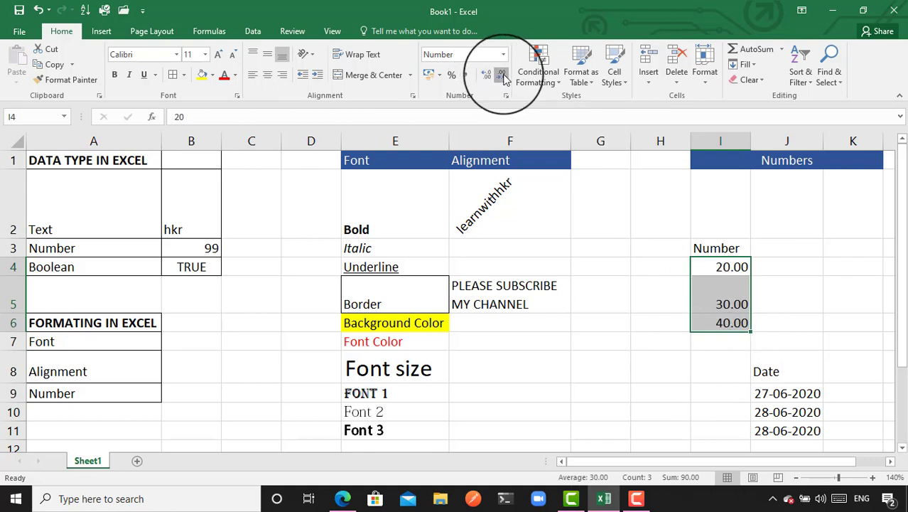
left_click(502, 77)
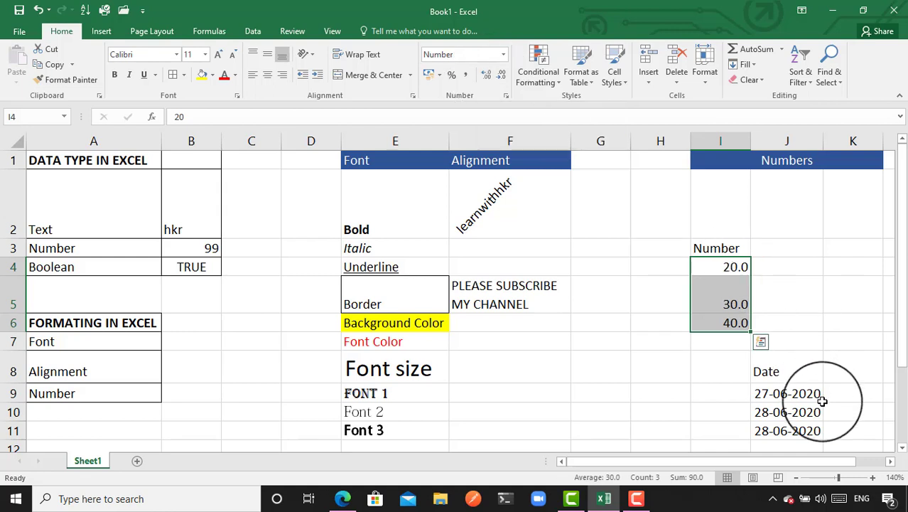
Give J9:J11 the long *14 March 2012 date style, showing 27 June 2020 and 28 June 2020
left_click_drag(804, 391, 797, 430)
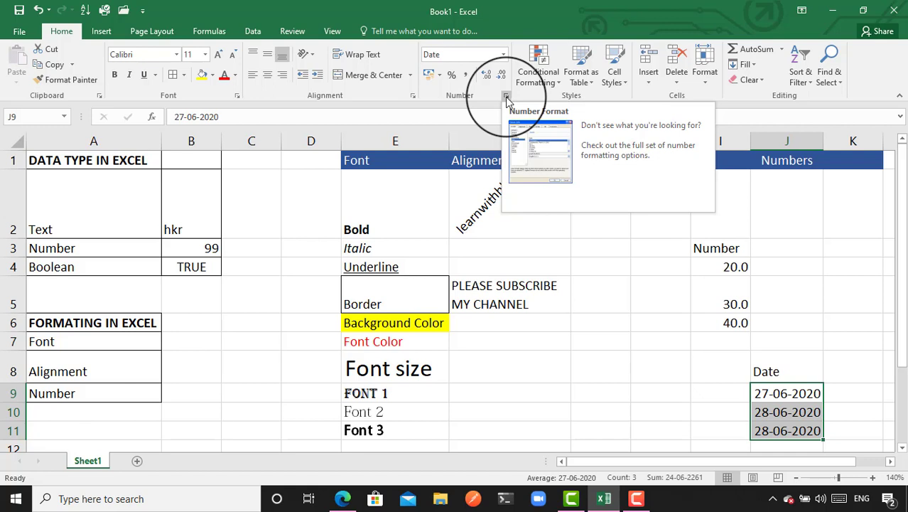
right_click(771, 399)
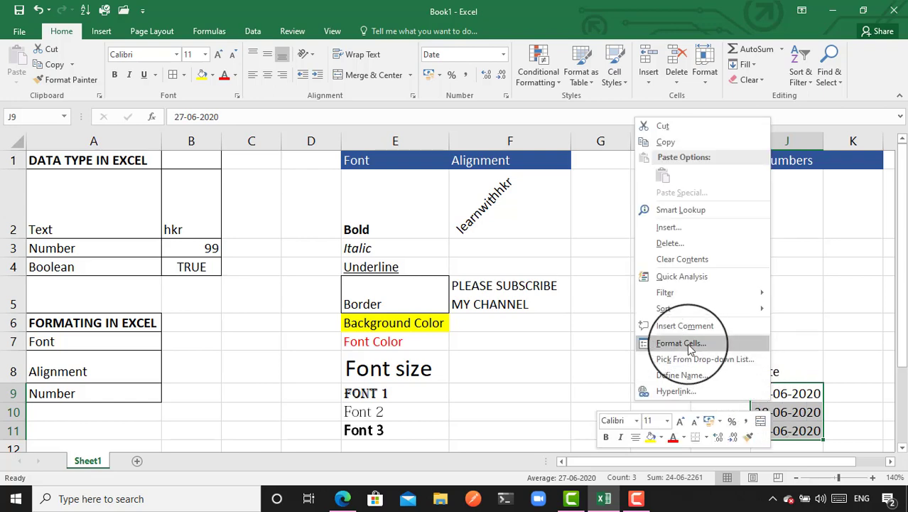
left_click(671, 344)
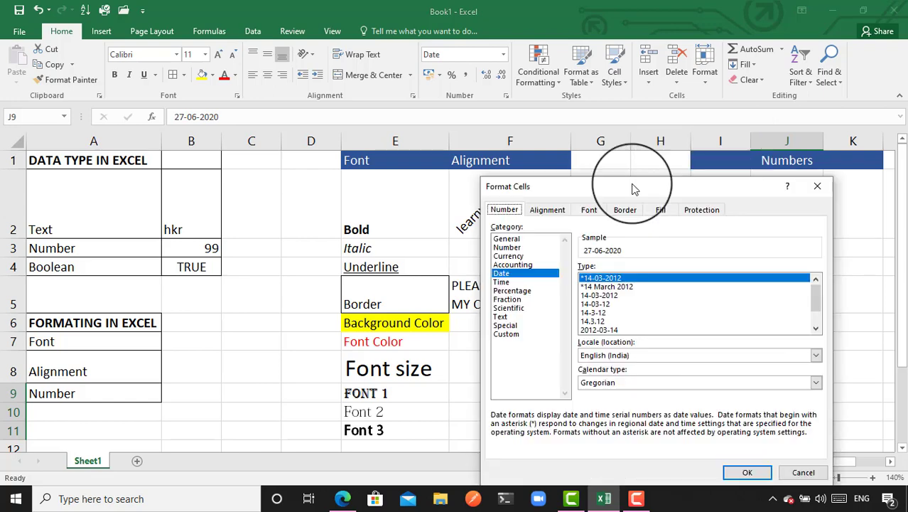
left_click_drag(634, 189, 434, 177)
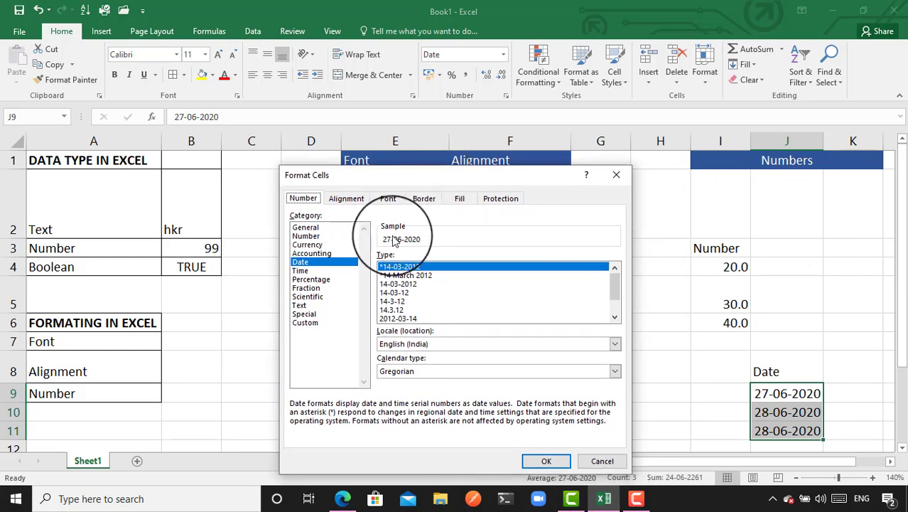
left_click(394, 292)
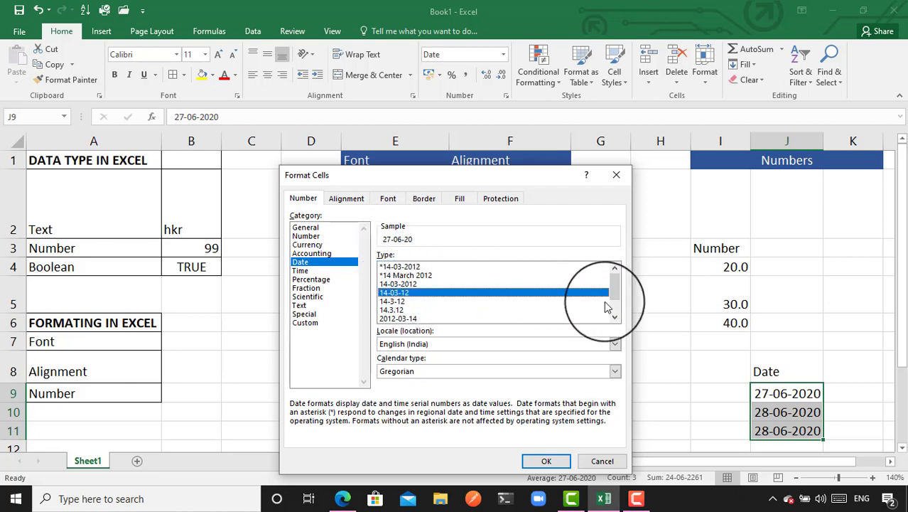
left_click_drag(615, 297, 615, 310)
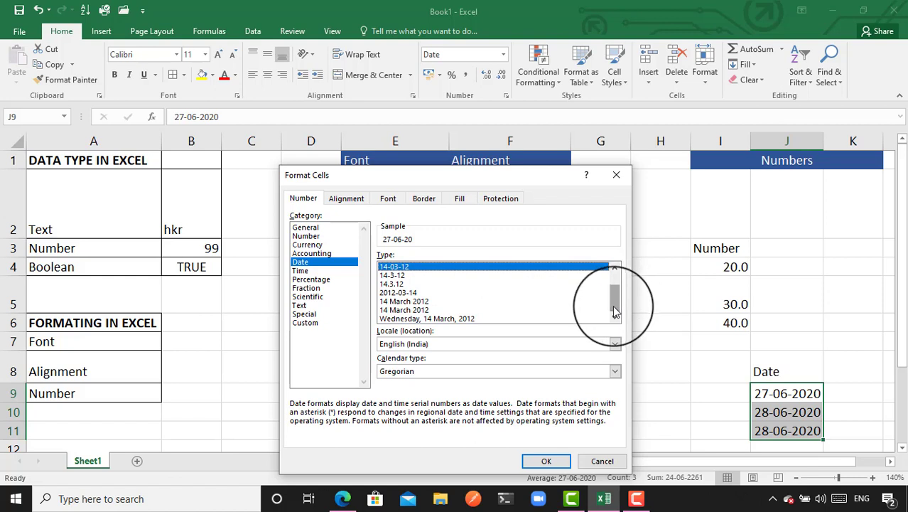
key("Tab")
left_click(418, 277)
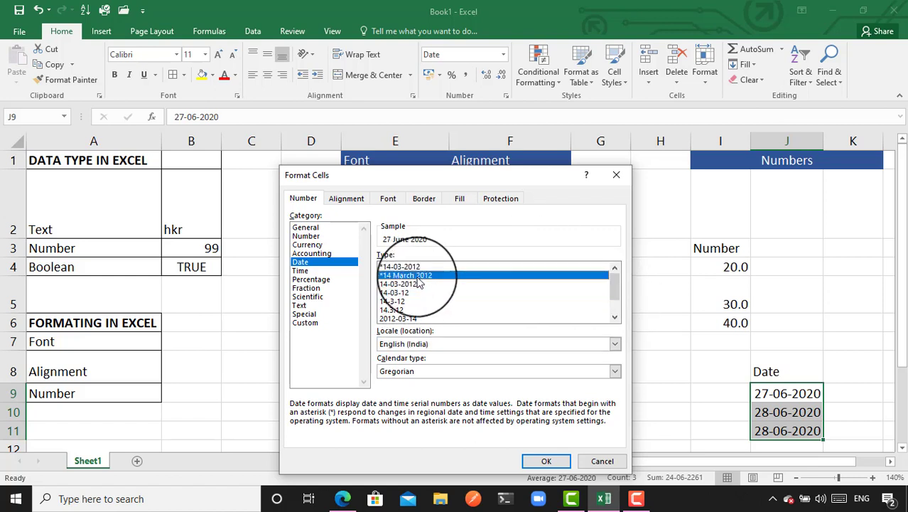
left_click(538, 461)
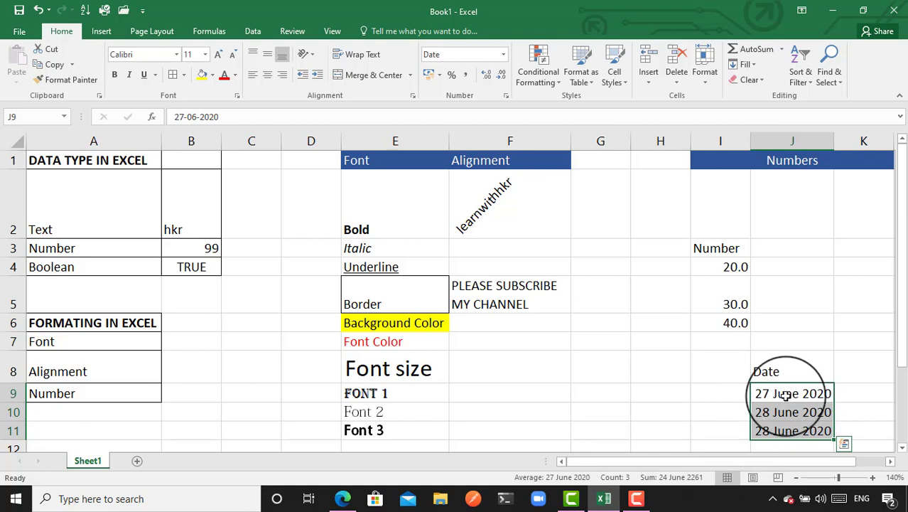
left_click(786, 390)
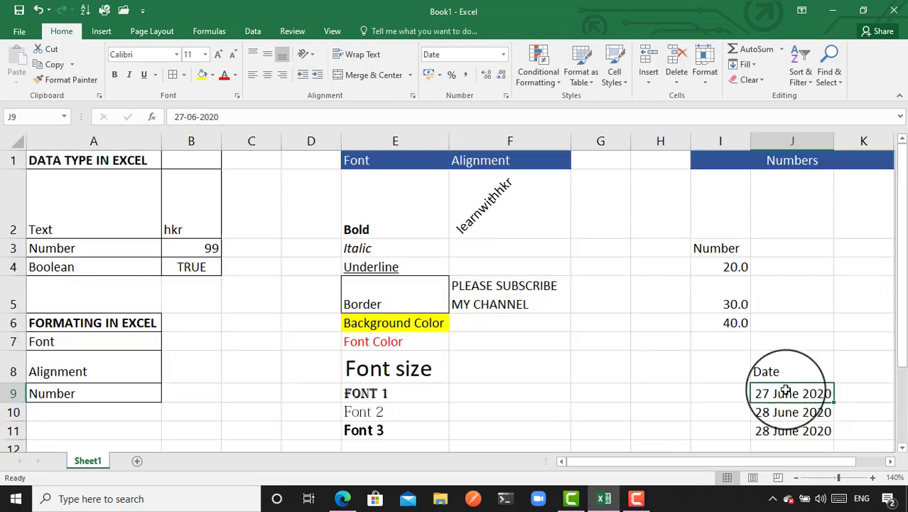
scroll(786, 389, "down", 5)
scroll(786, 389, "up", 1)
scroll(786, 390, "up", 2)
Apply the Currency format to K14:K16, giving ₹ 200.00, ₹ 300.00 and ₹ 500.00
scroll(786, 389, "up", 1)
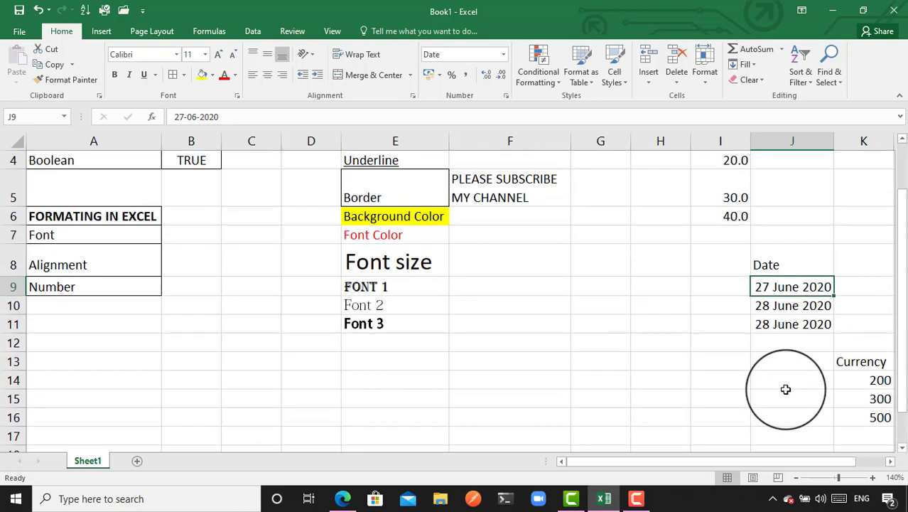
left_click(853, 386)
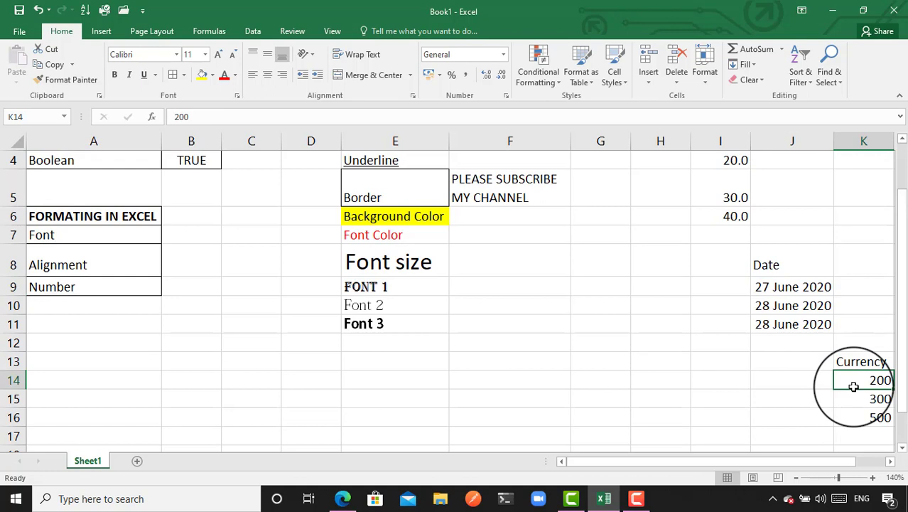
scroll(854, 385, "right", 1)
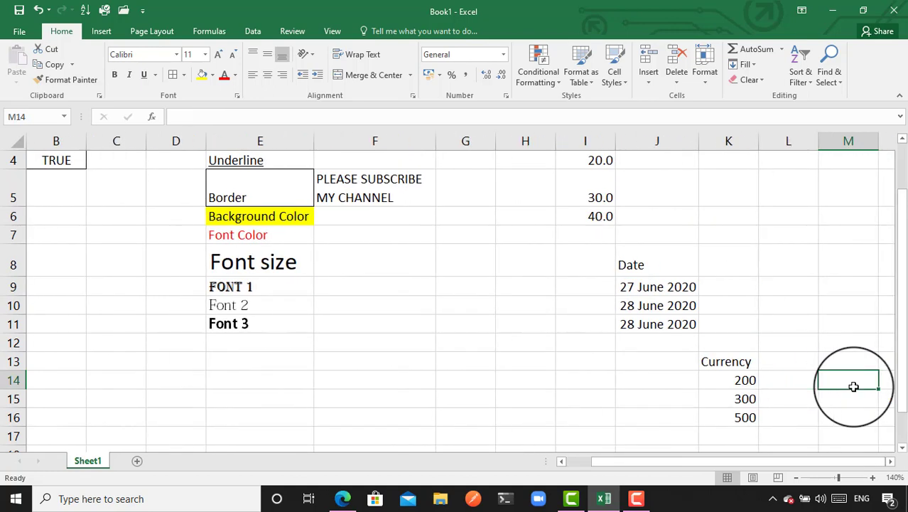
key("shift+Down")
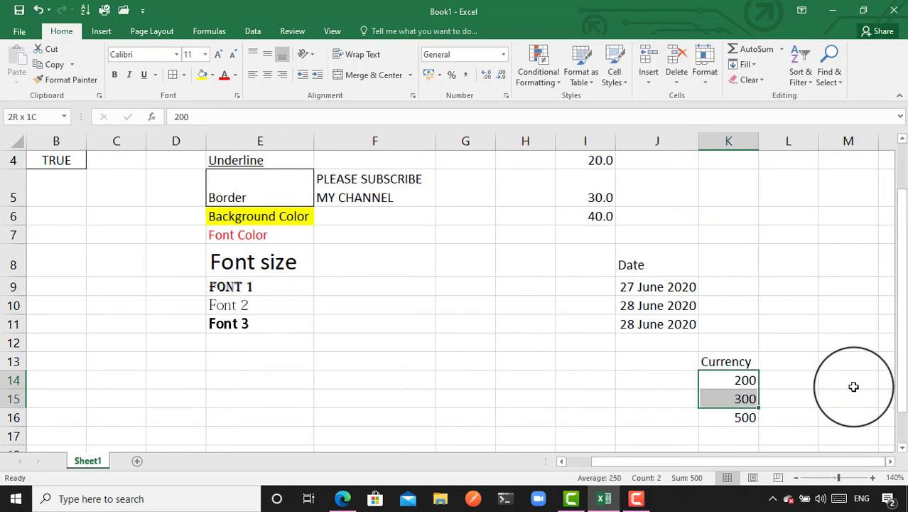
key("shift+Down")
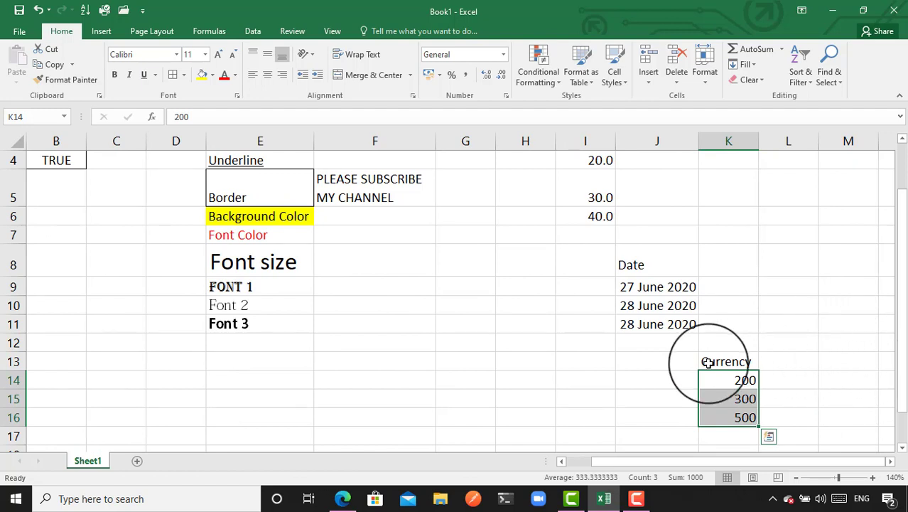
key("ctrl+1")
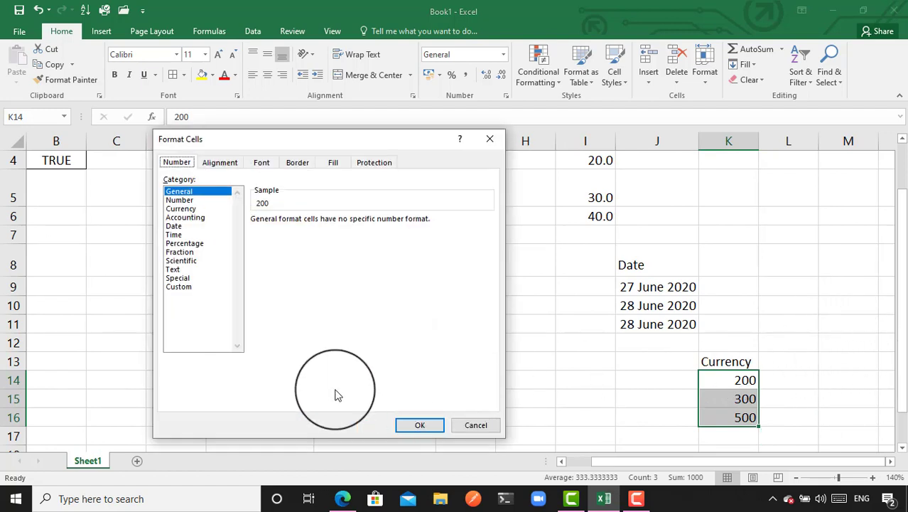
left_click(183, 209)
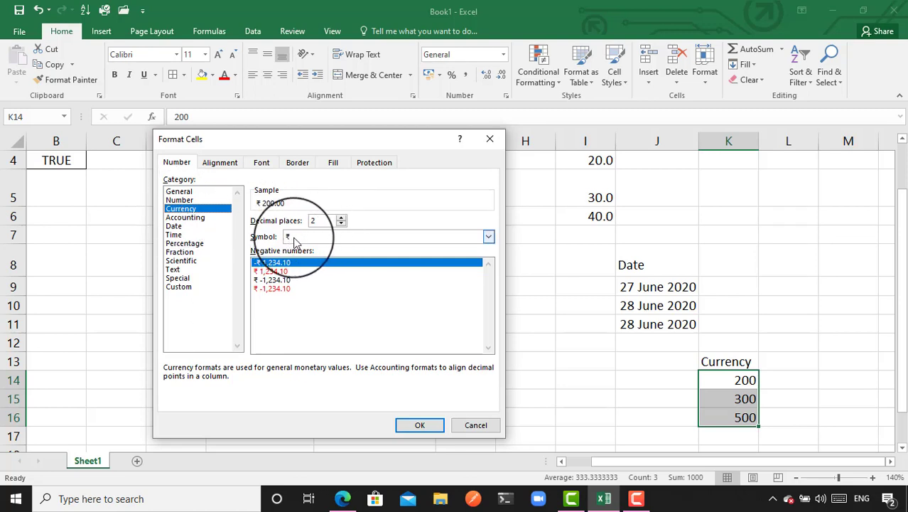
left_click(422, 424)
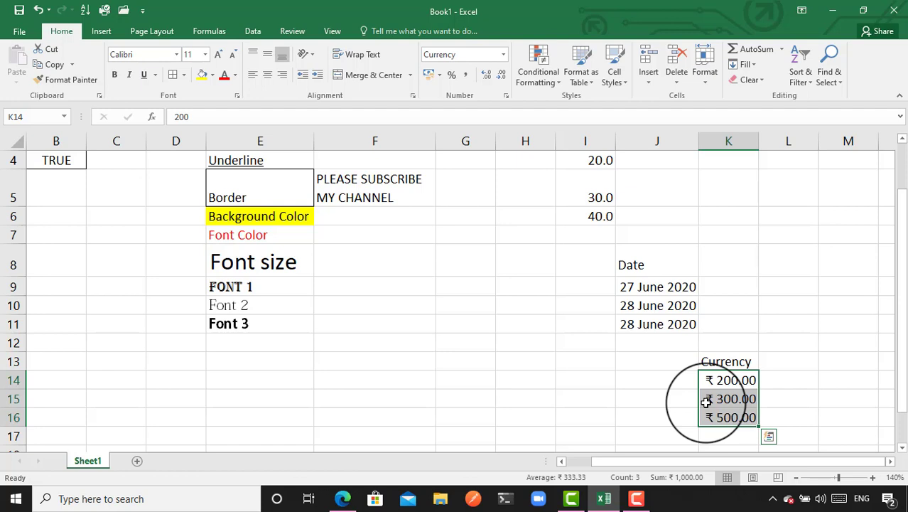
Change the K14:K16 currency symbol to $ English (Australia), showing $200.00, $300.00 and $500.00
key("ctrl+1")
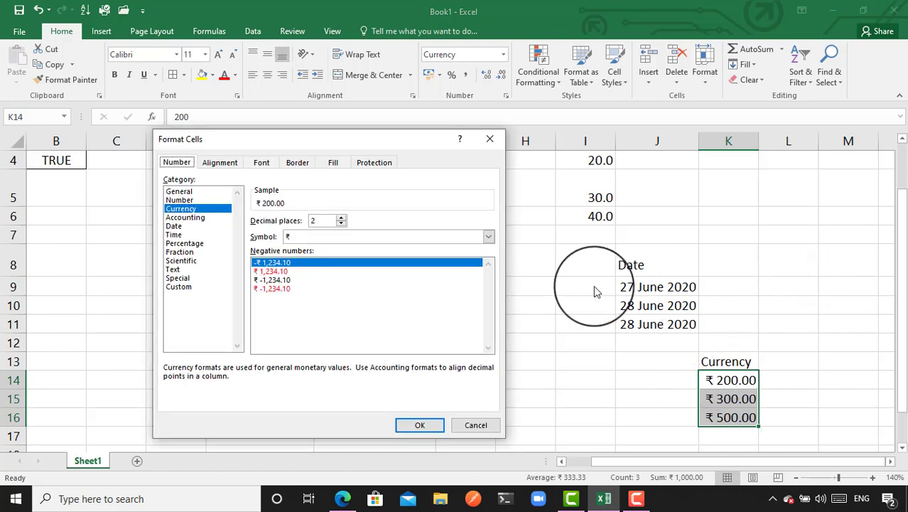
left_click(488, 236)
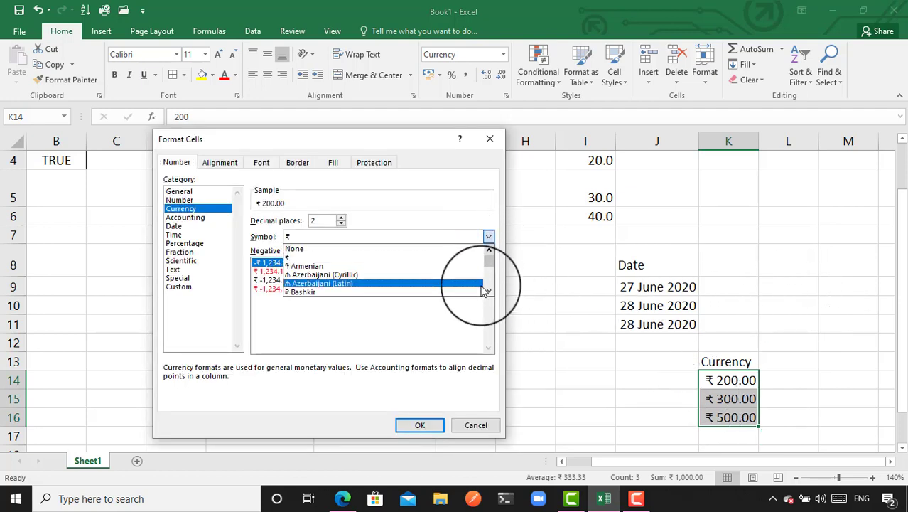
left_click(488, 291)
left_click(489, 291)
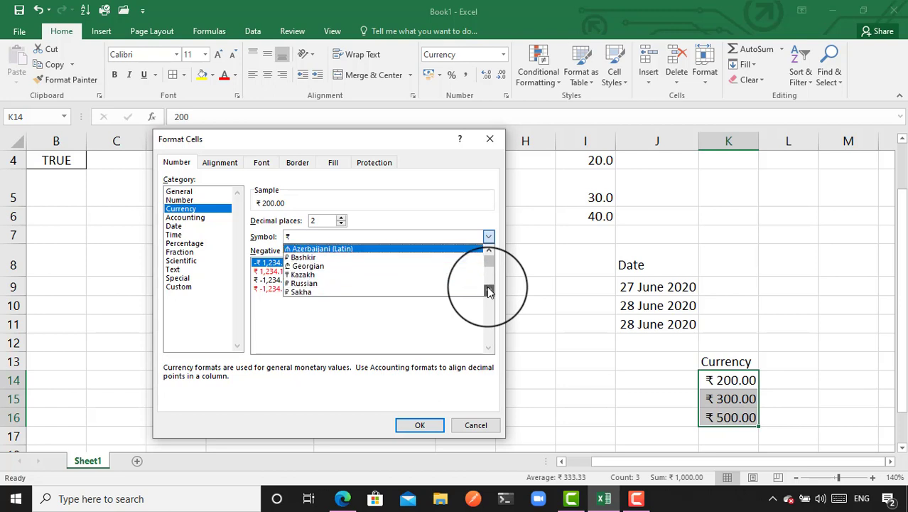
left_click(488, 292)
left_click(488, 291)
left_click(488, 292)
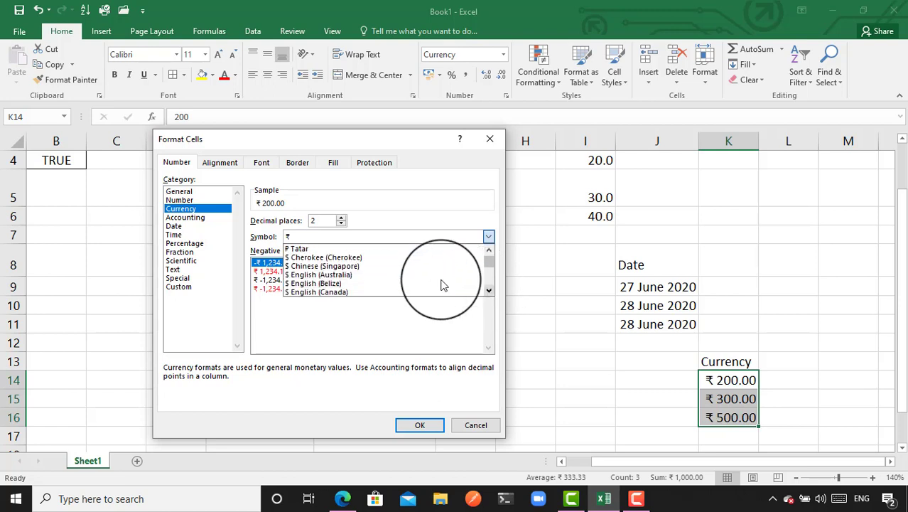
left_click(314, 275)
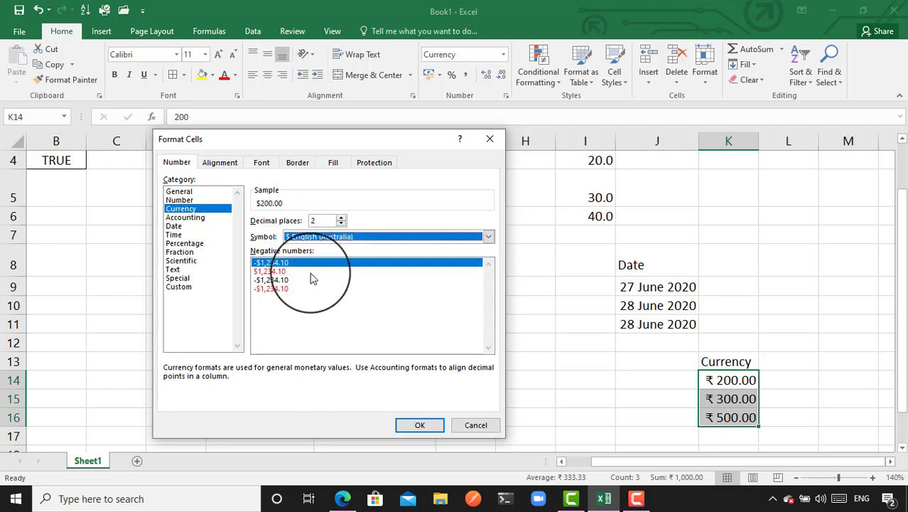
left_click(418, 426)
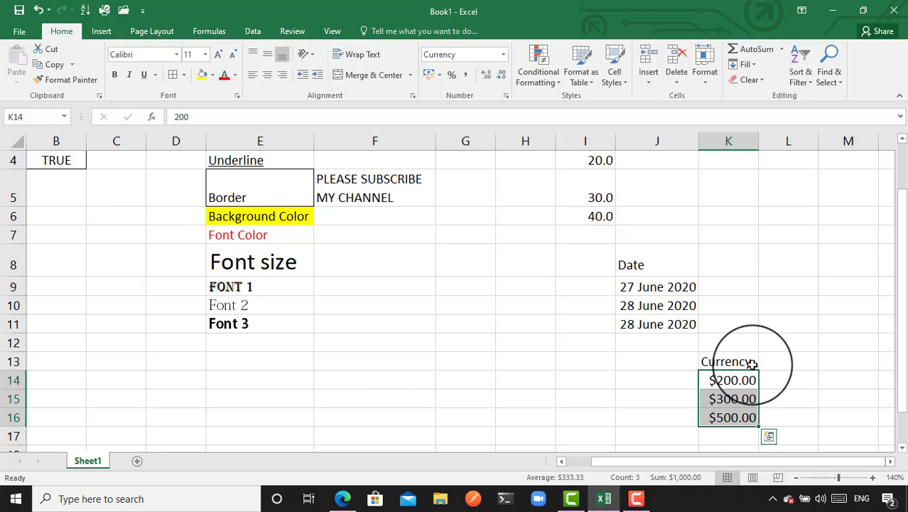
Move back to the empty cell C7 beside the examples
key("Left")
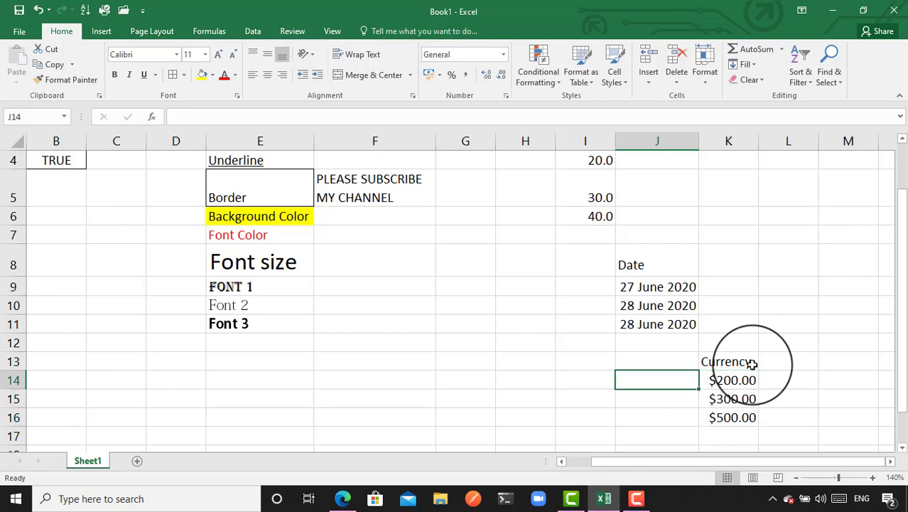
key("Home")
key("Up")
key("Up")
key("Up")
key("Up")
key("Up")
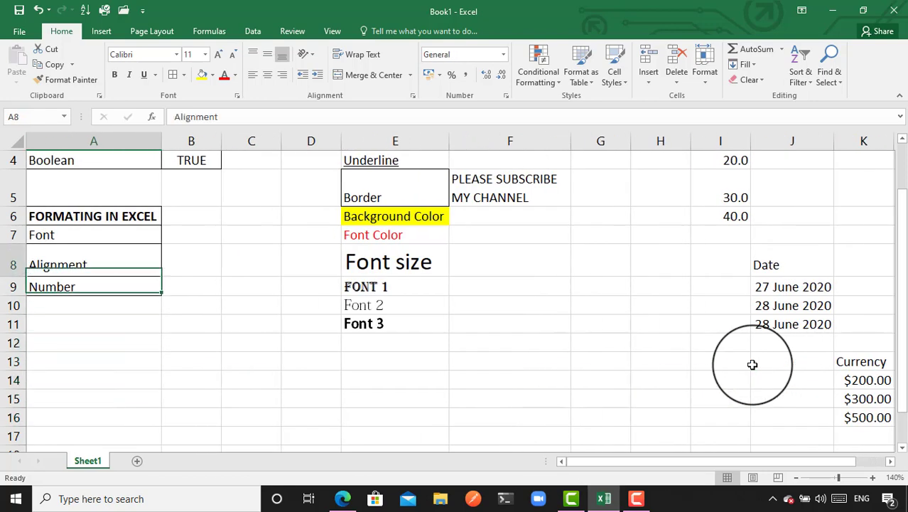
key("Up")
key("Up")
key("Up")
key("Up")
key("Up")
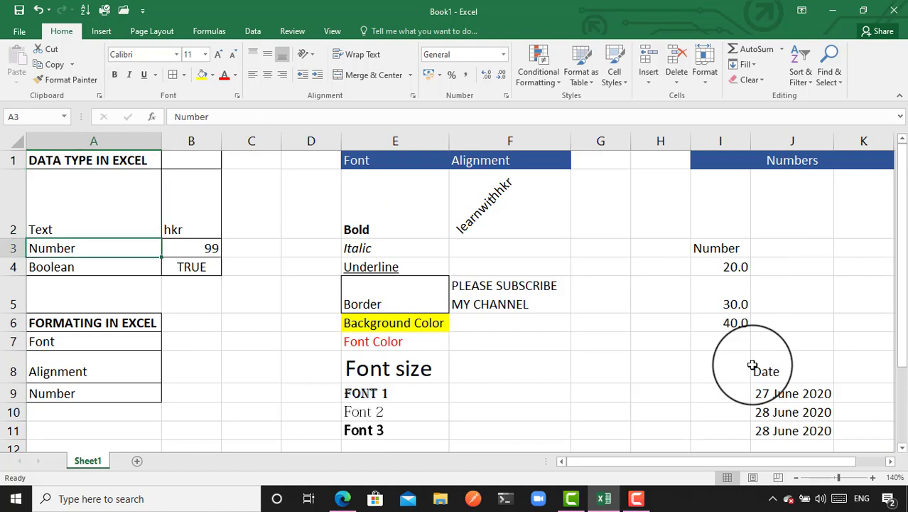
key("Down")
key("Right")
key("Down")
key("Down")
key("Right")
key("Down")
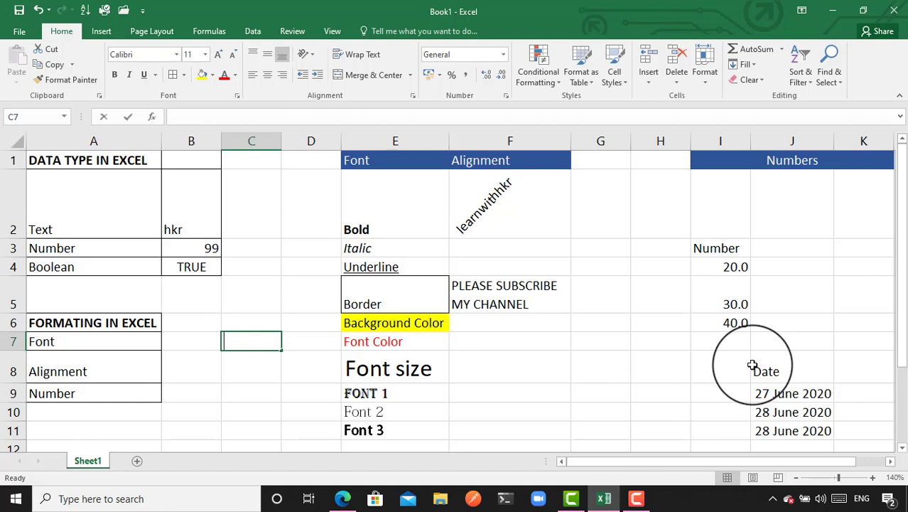
Enter HKR, 65, TRUE and FALSE into C7 through C10
type("HKR")
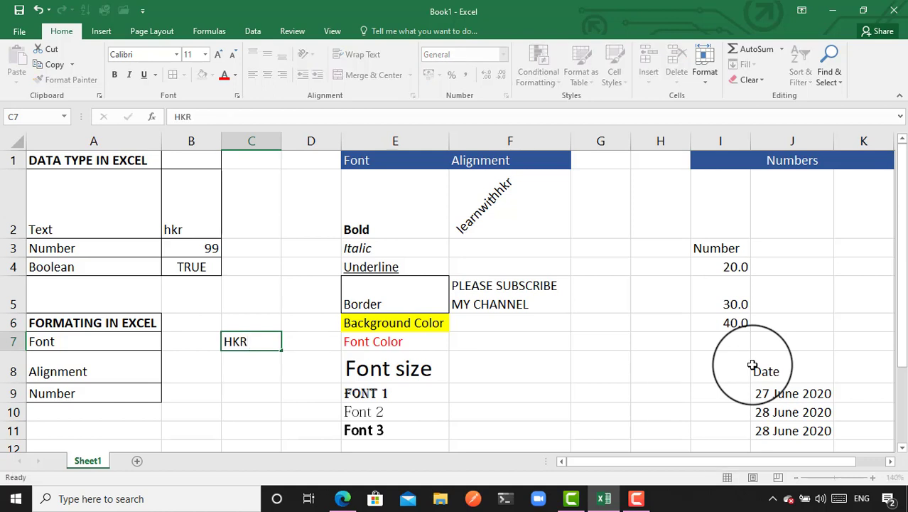
key("Return")
type("65")
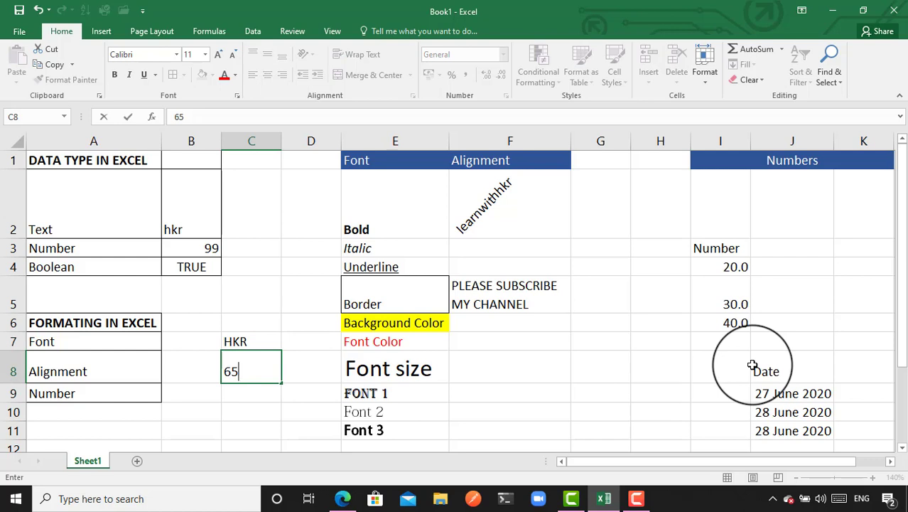
key("Return")
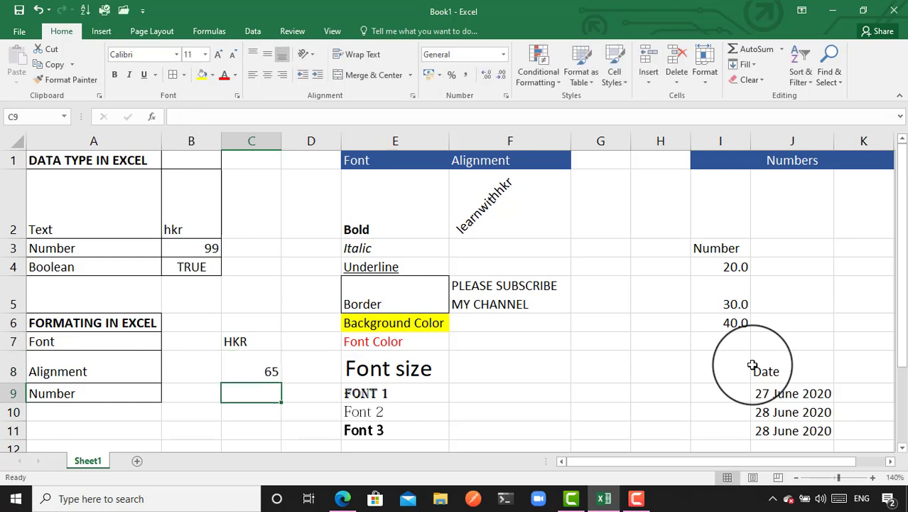
type("TRUE")
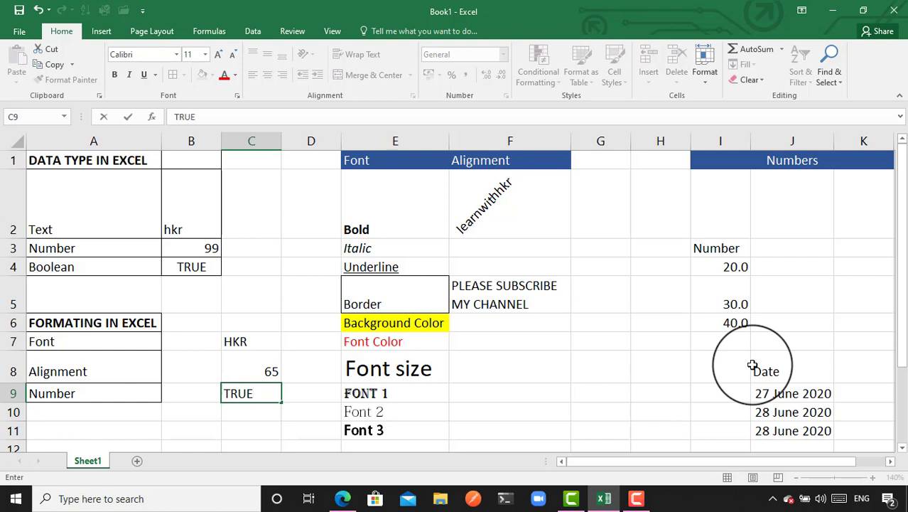
key("Return")
type("FALSE")
key("Return")
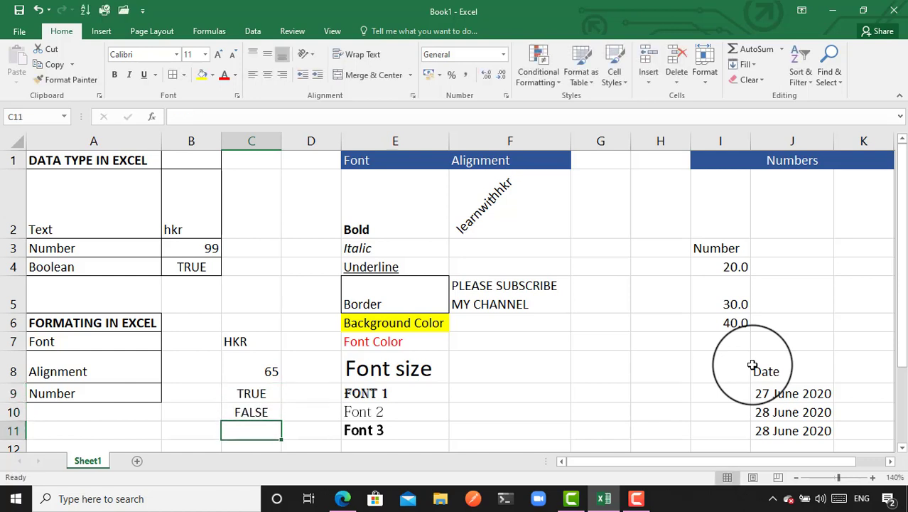
key("Up")
key("Up")
key("Up")
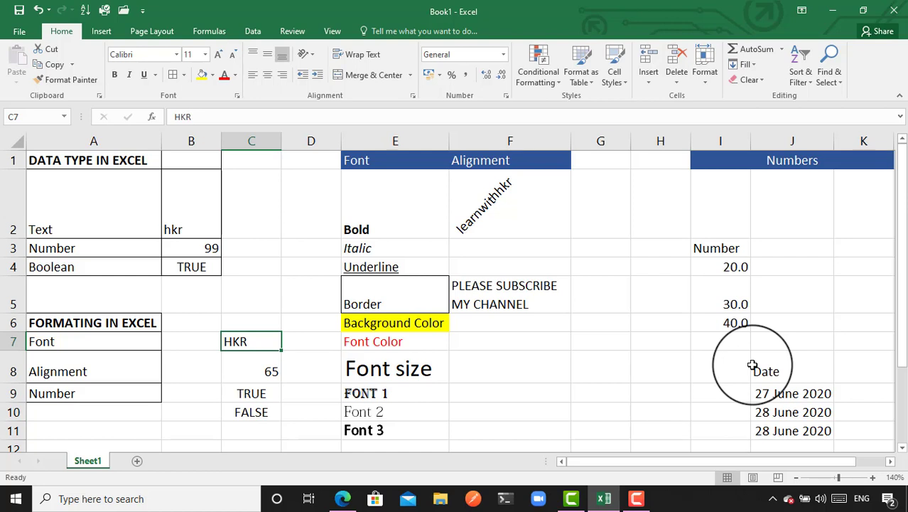
key("Down")
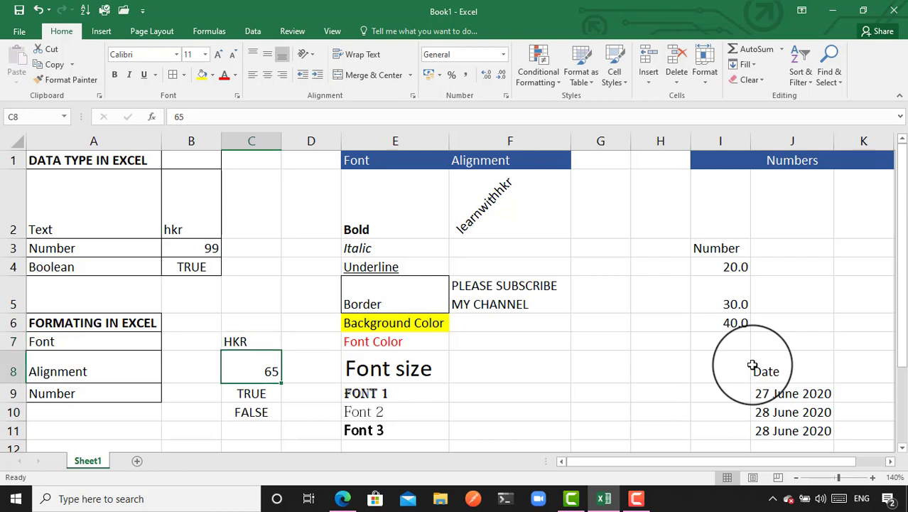
key("Down")
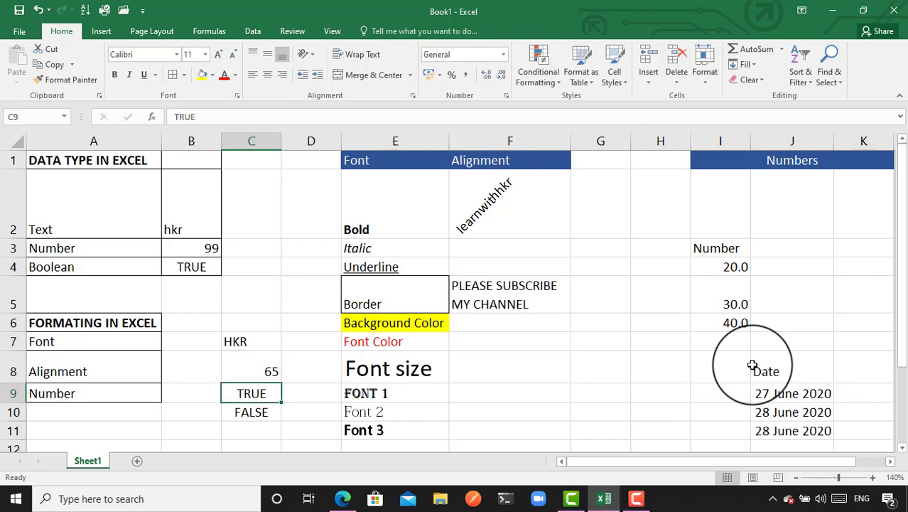
key("Down")
key("Up")
key("Down")
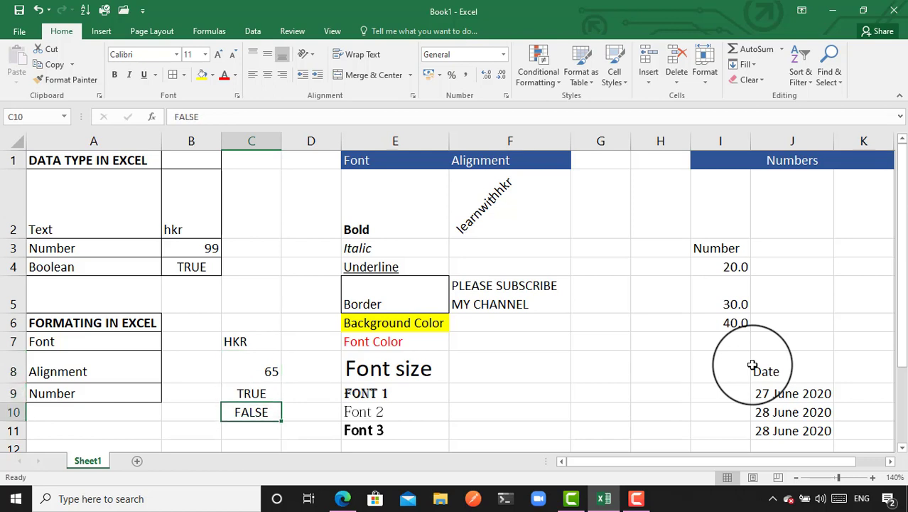
key("Up")
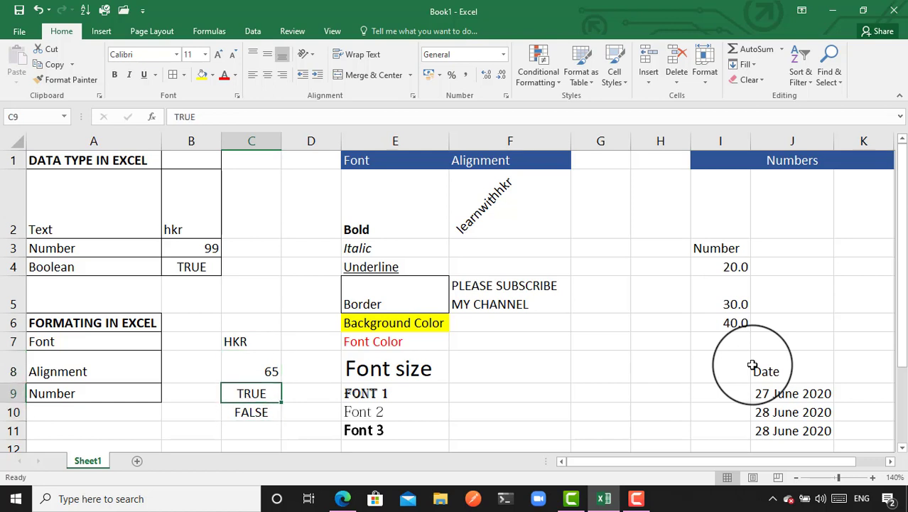
key("Down")
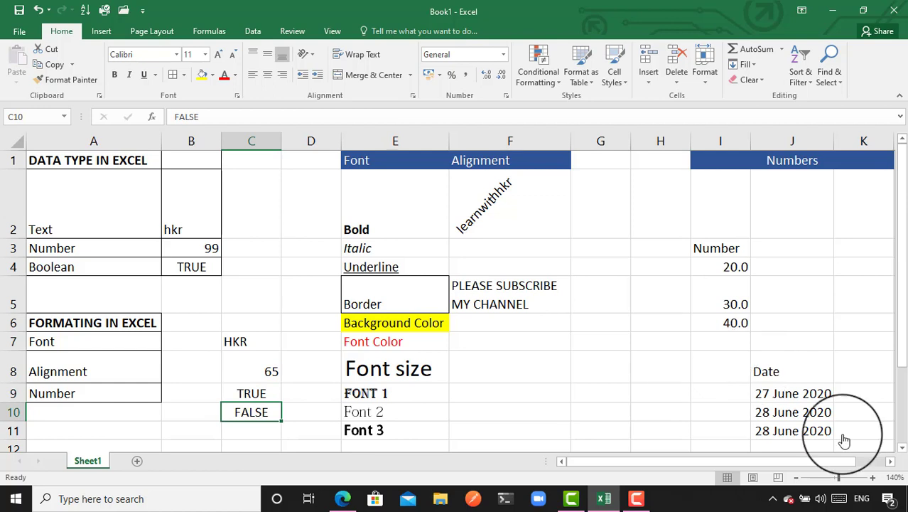